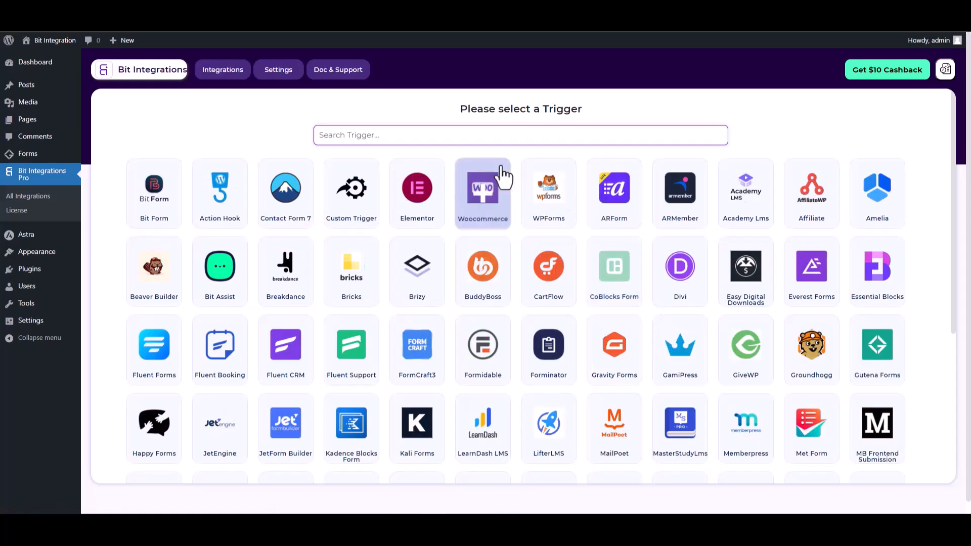
Pick Gutena Forms from the 'gut' trigger search and fetch a test submission
{"action": "type", "text": "gut"}
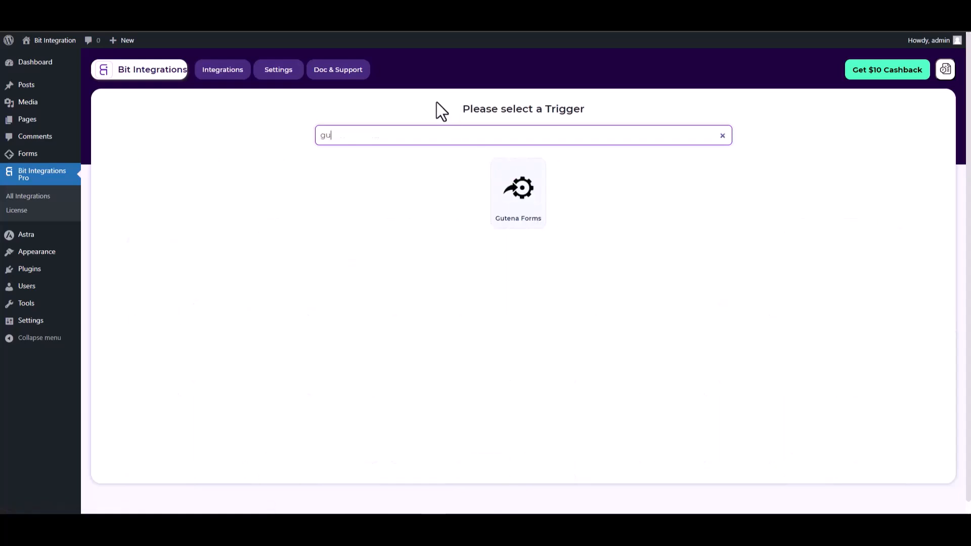
{"action": "left_click", "coordinate": [519, 217]}
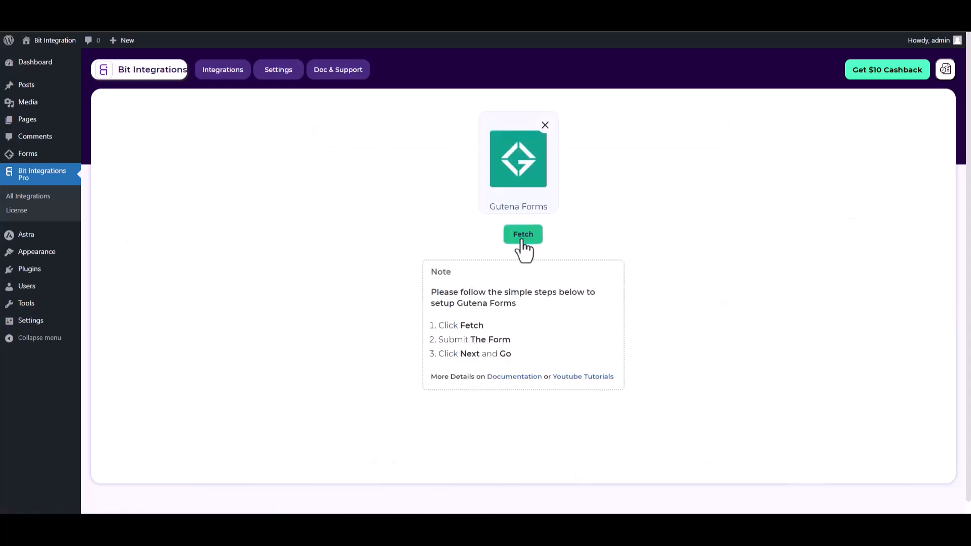
{"action": "left_click", "coordinate": [523, 240]}
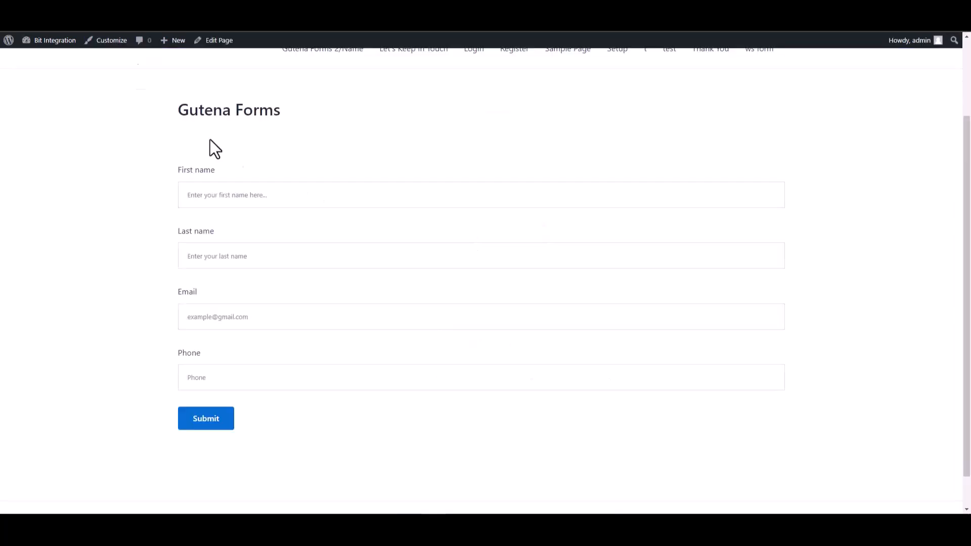
{"action": "scroll", "coordinate": [212, 147], "scroll_direction": "down", "scroll_amount": 2}
{"action": "left_click", "coordinate": [767, 157]}
{"action": "type", "text": "test"}
{"action": "left_click", "coordinate": [750, 208]}
{"action": "type", "text": "test1"}
{"action": "left_click", "coordinate": [635, 288]}
{"action": "type", "text": "test@"}
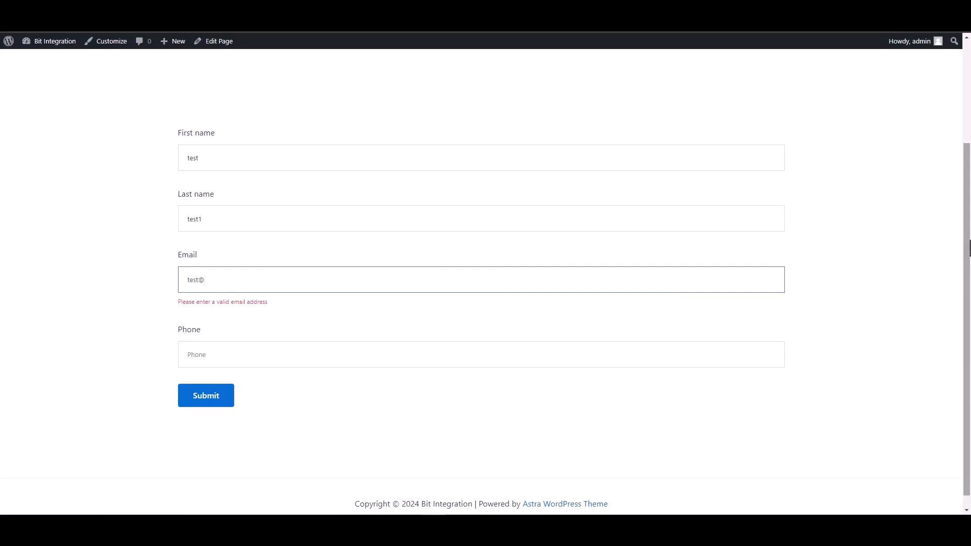
{"action": "type", "text": "test.com"}
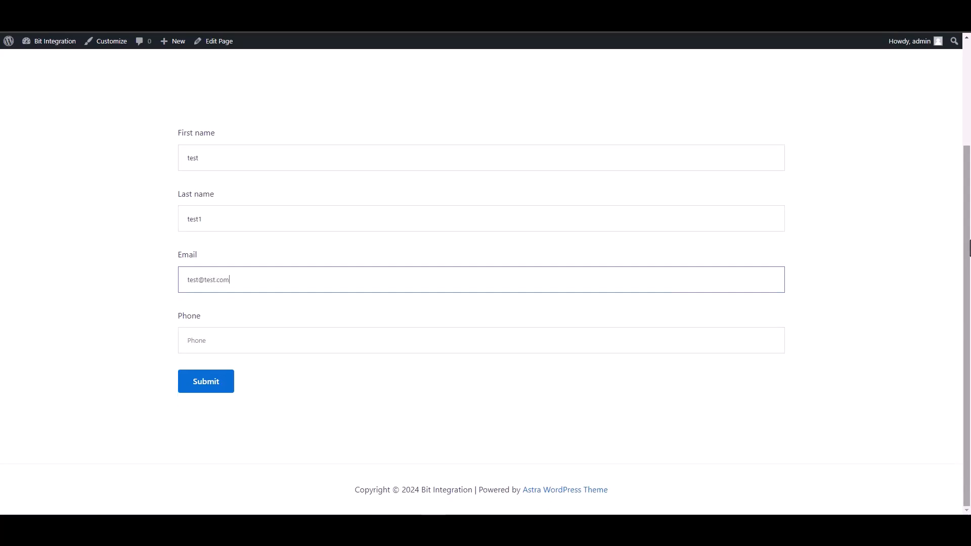
{"action": "key", "text": "Tab"}
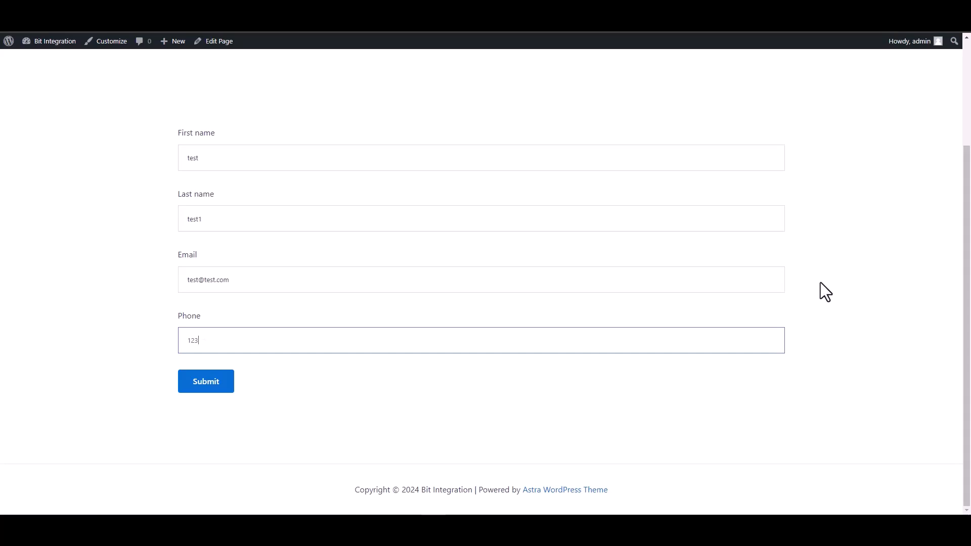
Submit the test entry and highlight the success confirmation message
{"action": "left_click", "coordinate": [223, 387]}
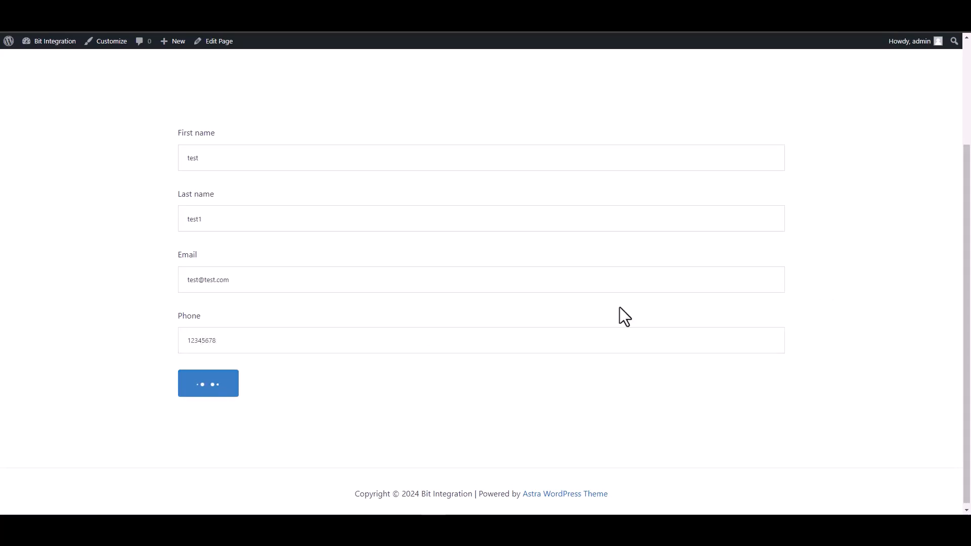
{"action": "left_click_drag", "start_coordinate": [284, 423], "coordinate": [187, 436]}
{"action": "left_click", "coordinate": [187, 436]}
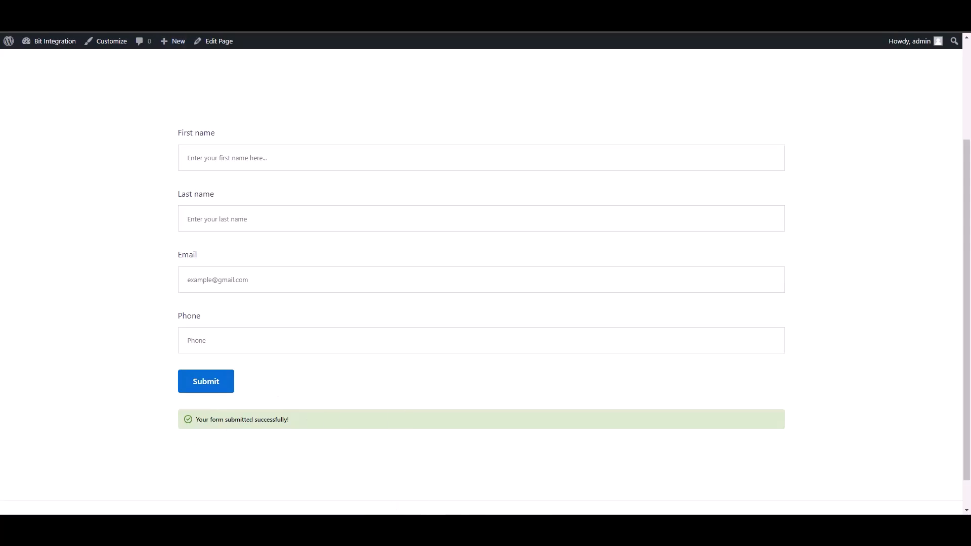
Review the fetched Gutena fields, then pick Albato as the action from the 'al' search
{"action": "scroll", "coordinate": [201, 31], "scroll_direction": "up", "scroll_amount": 1}
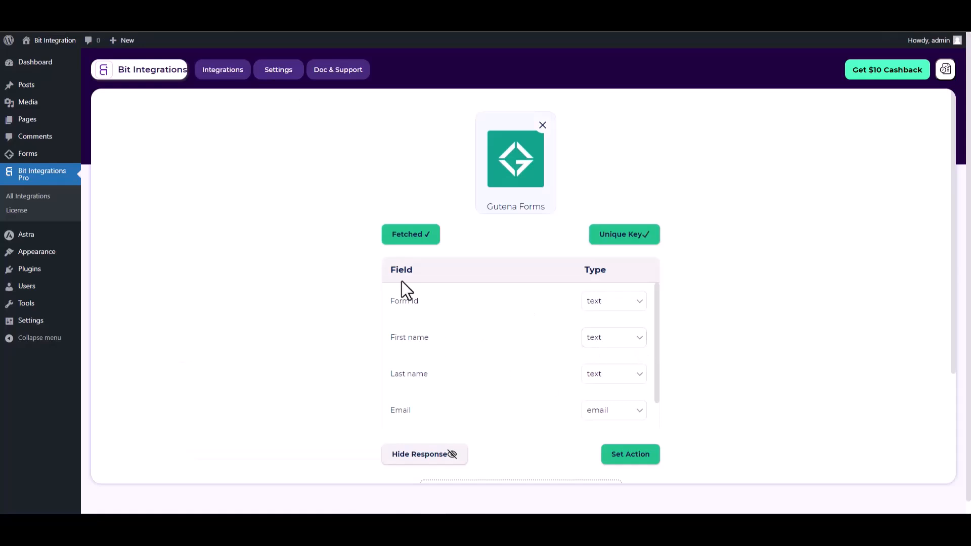
{"action": "scroll", "coordinate": [575, 250], "scroll_direction": "down", "scroll_amount": 1}
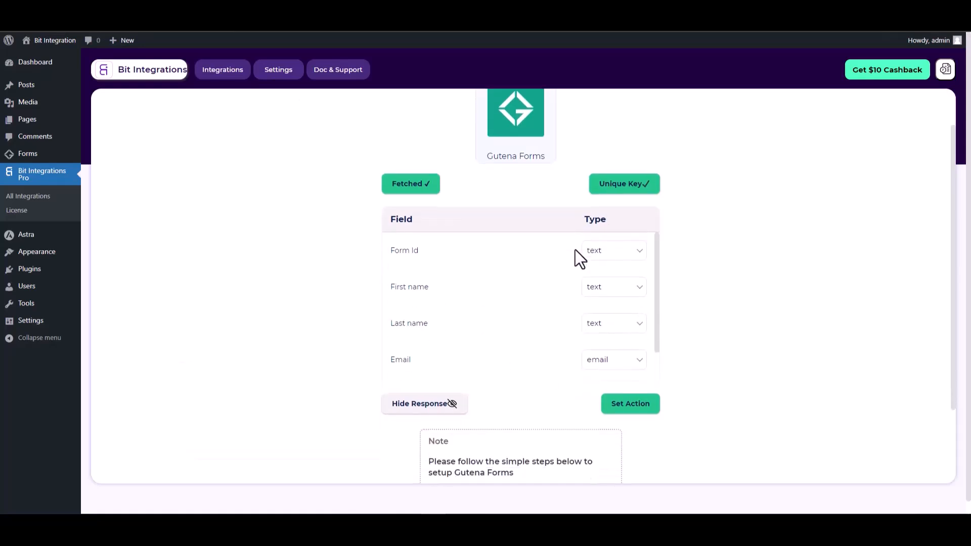
{"action": "left_click", "coordinate": [646, 406]}
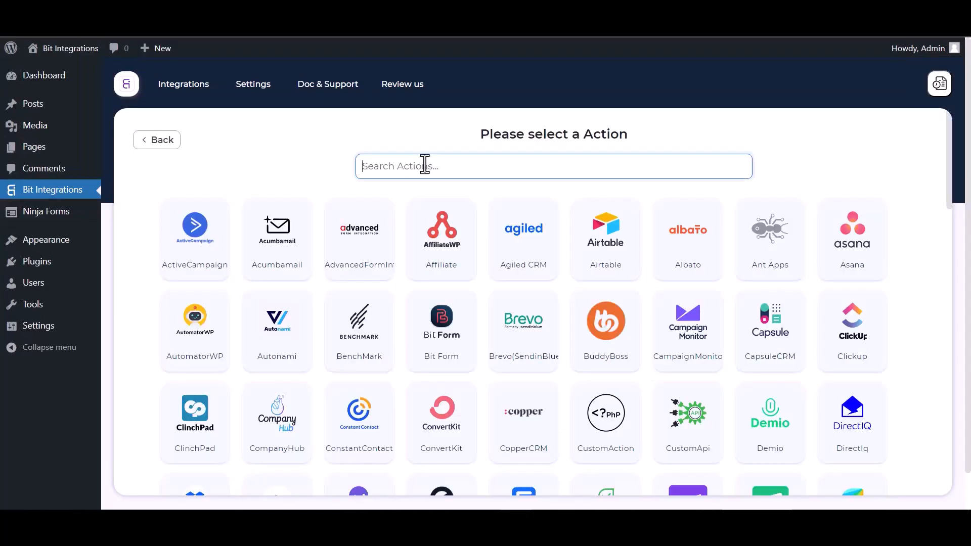
{"action": "type", "text": "al"}
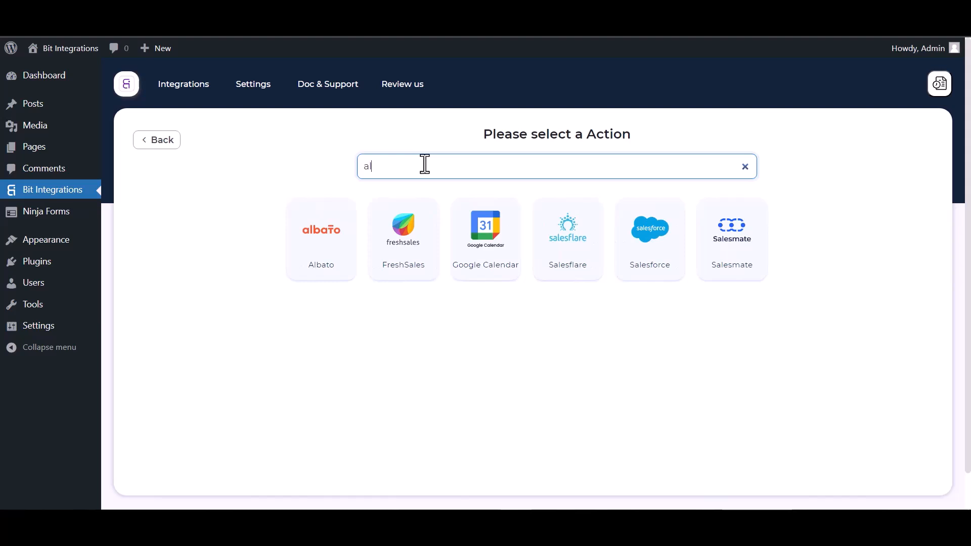
{"action": "left_click", "coordinate": [304, 222]}
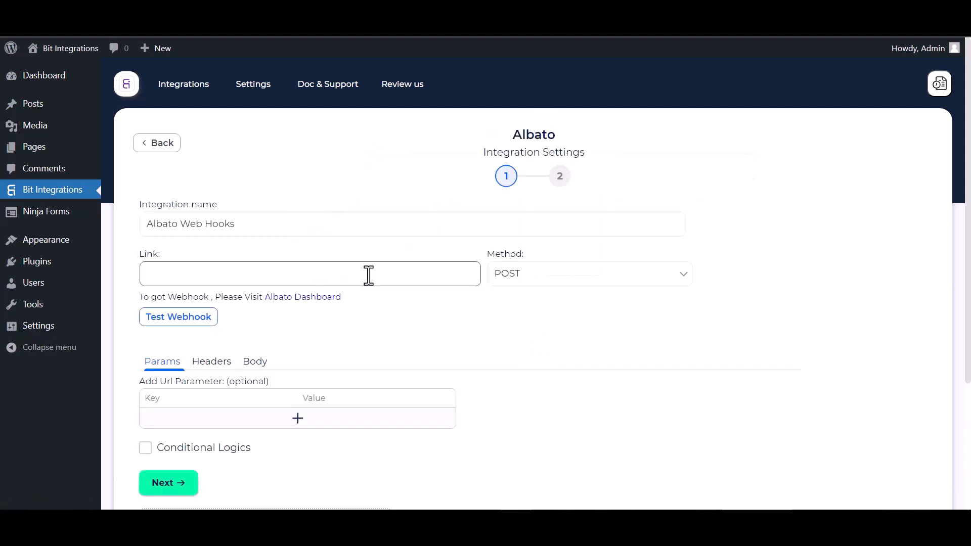
Create a new Albato automation with a Webhook 'Incoming webhook' trigger using the My Account Webhook connection
{"action": "left_click", "coordinate": [293, 302]}
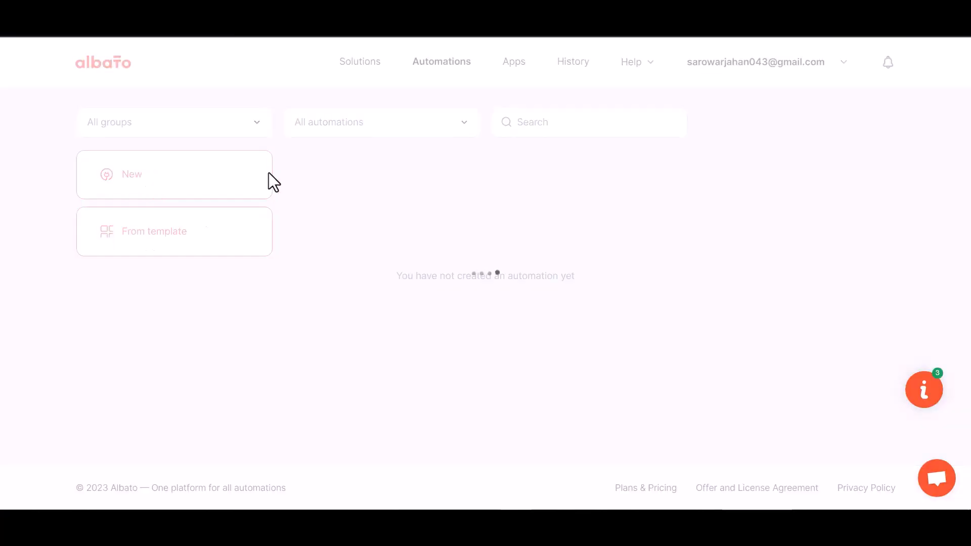
{"action": "left_click", "coordinate": [269, 172]}
{"action": "left_click", "coordinate": [707, 269]}
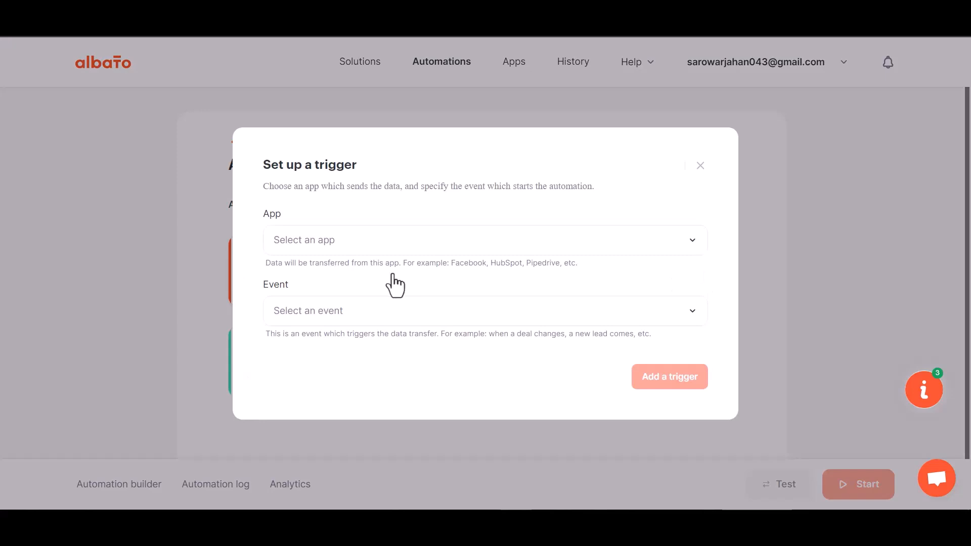
{"action": "left_click", "coordinate": [338, 252]}
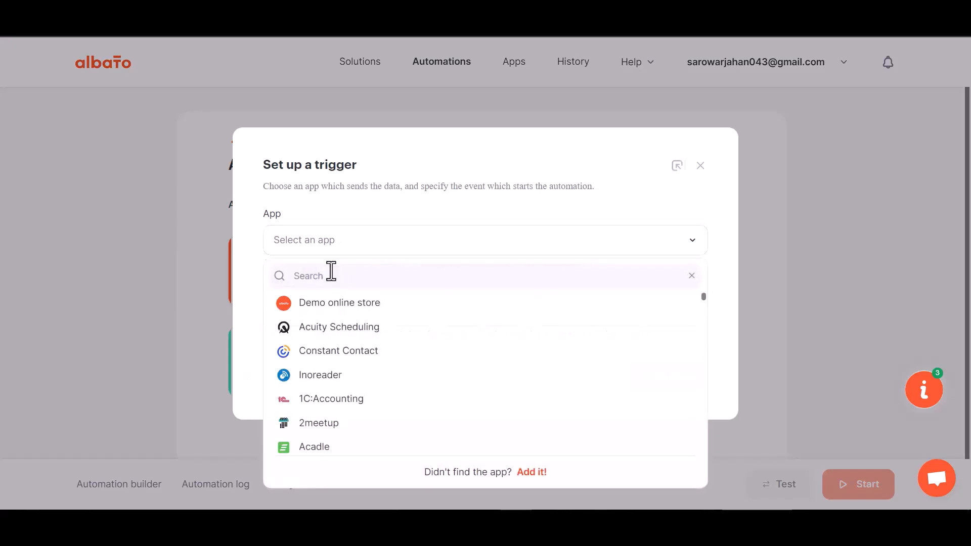
{"action": "type", "text": "web"}
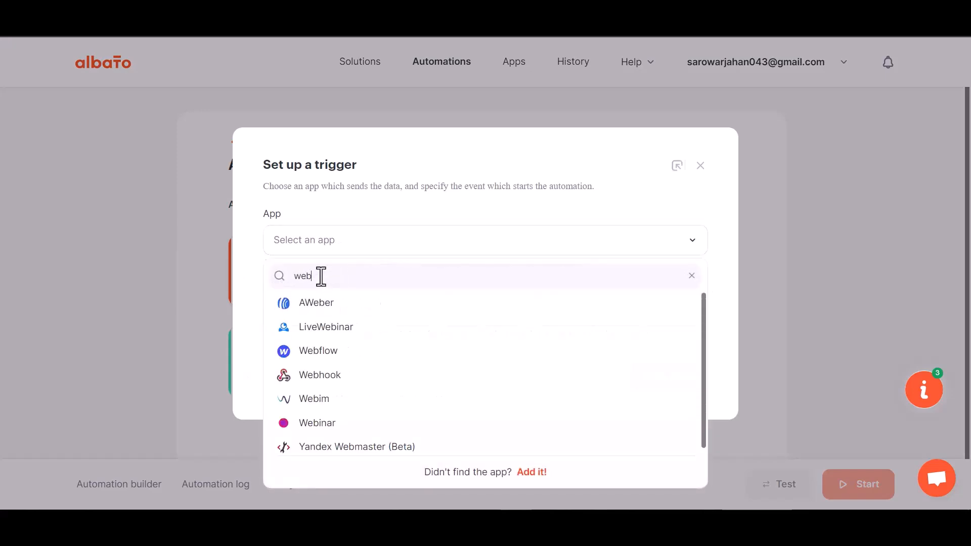
{"action": "type", "text": "h"}
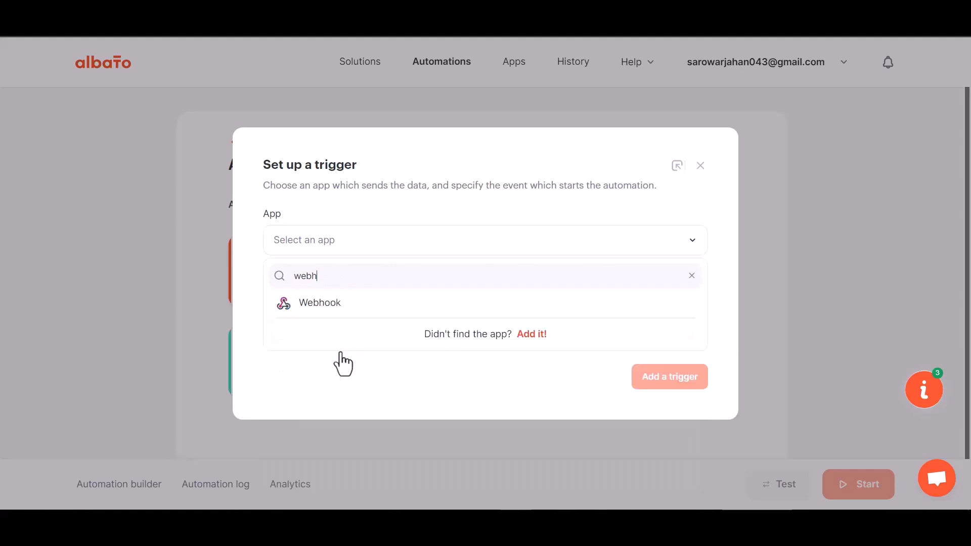
{"action": "left_click", "coordinate": [343, 316]}
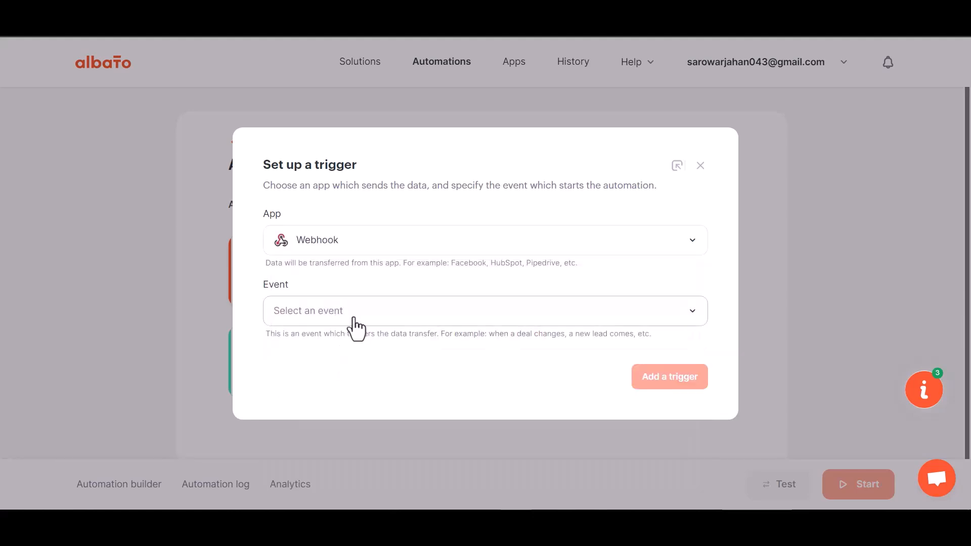
{"action": "left_click", "coordinate": [334, 314]}
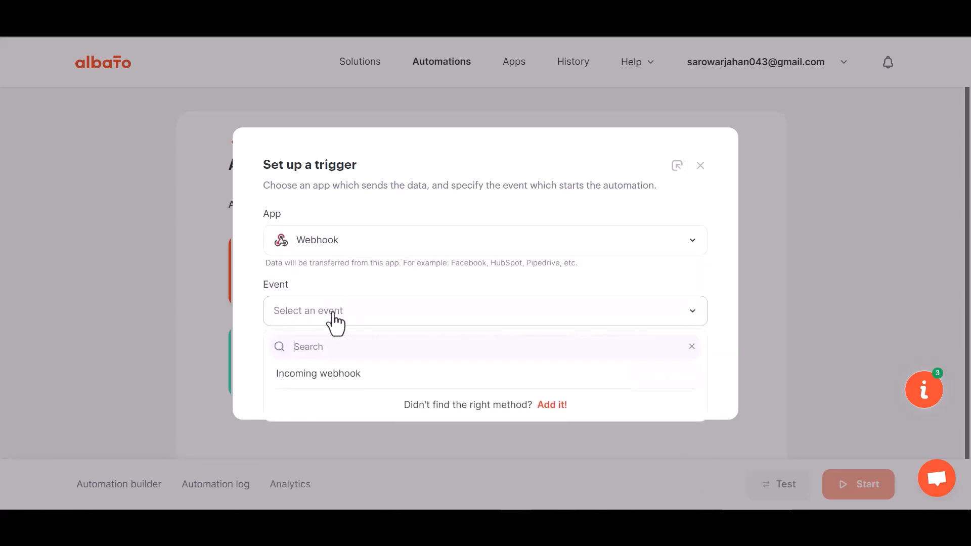
{"action": "left_click", "coordinate": [328, 376]}
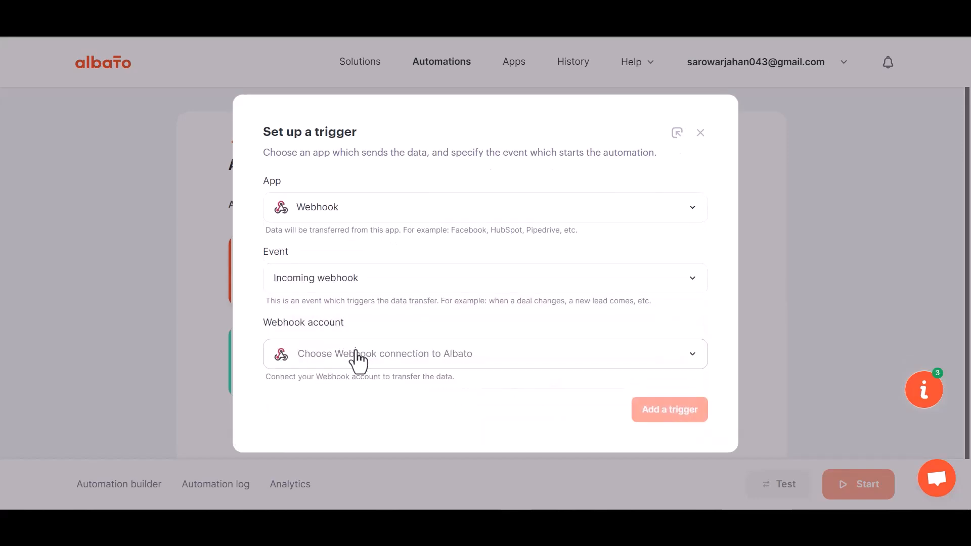
{"action": "left_click", "coordinate": [347, 360]}
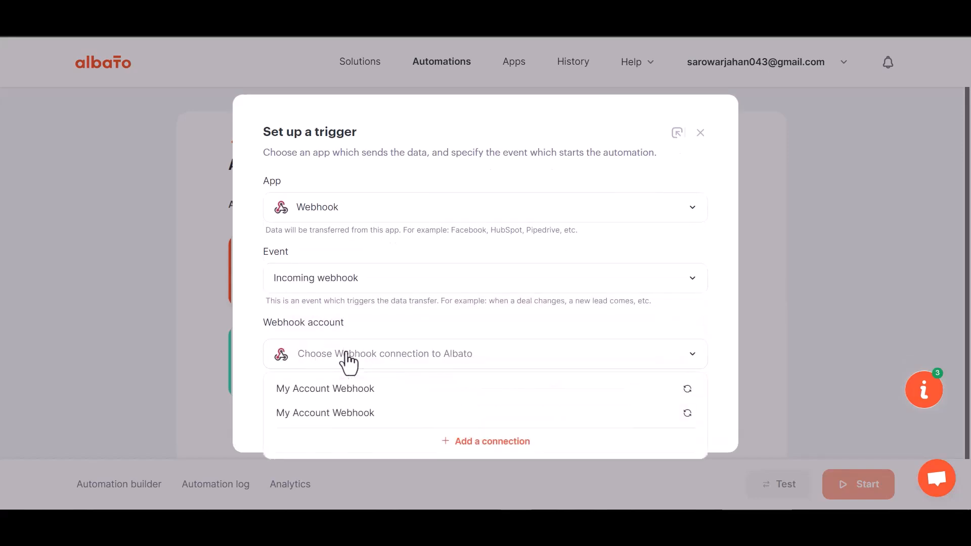
{"action": "left_click", "coordinate": [352, 397]}
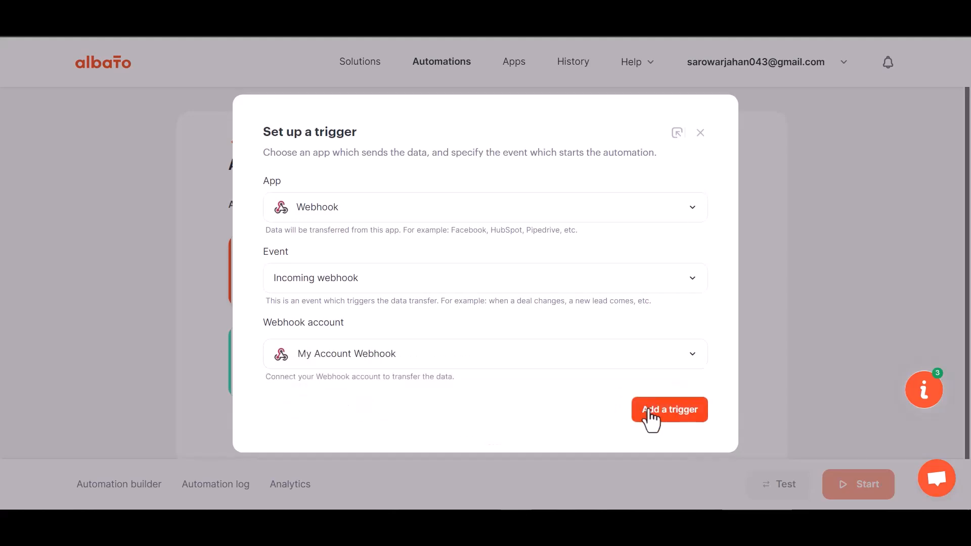
{"action": "left_click", "coordinate": [650, 411]}
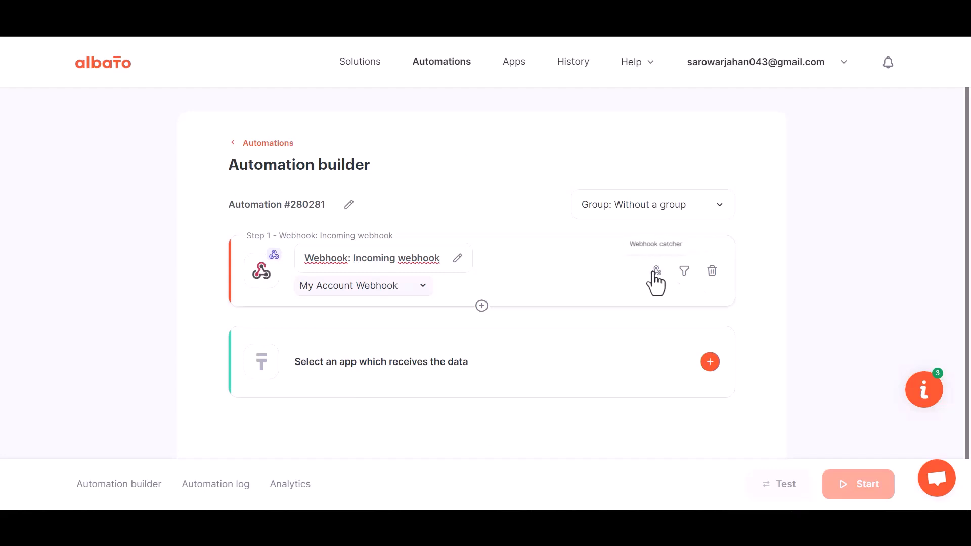
Copy the webhook URL, start waiting for webhook data, and return to Bit Integrations' Link field
{"action": "left_click", "coordinate": [652, 273]}
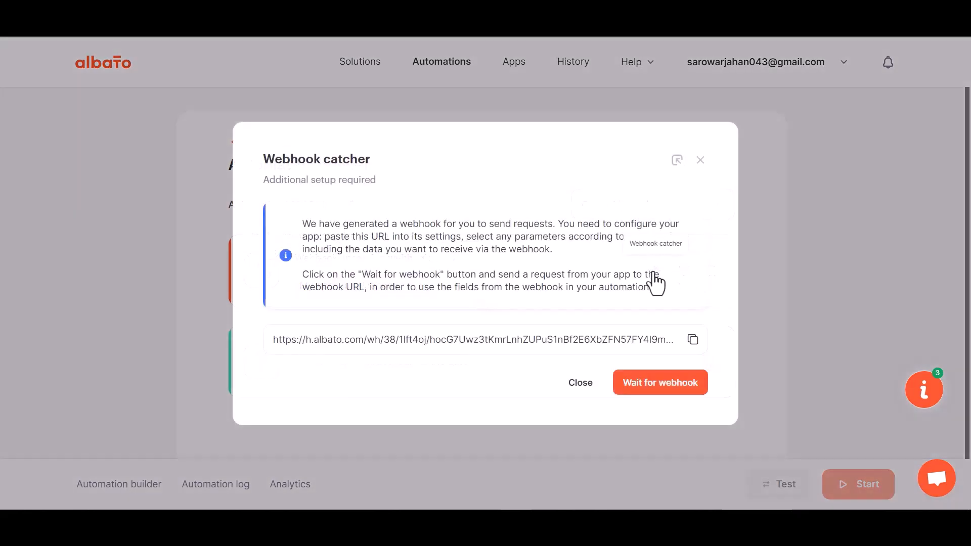
{"action": "left_click", "coordinate": [692, 339]}
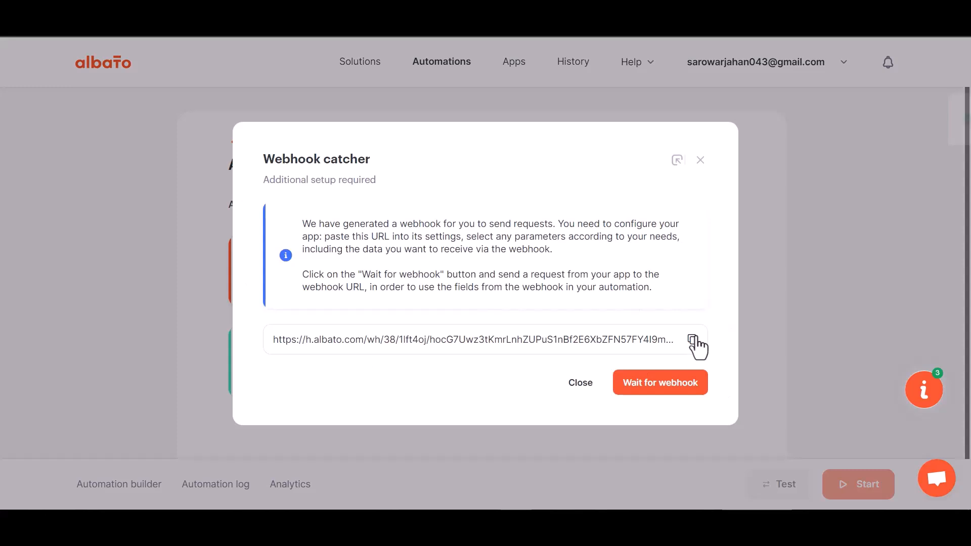
{"action": "left_click", "coordinate": [656, 386]}
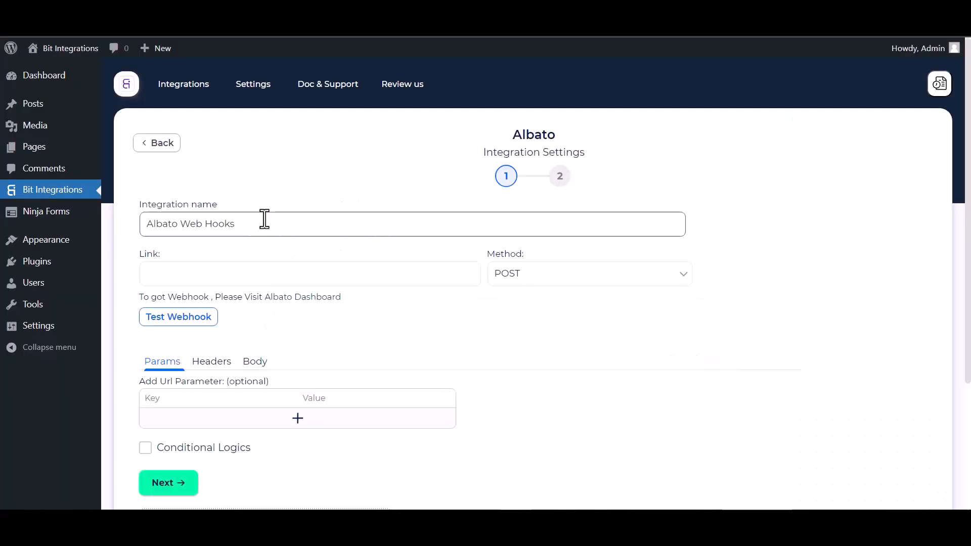
{"action": "left_click", "coordinate": [232, 281]}
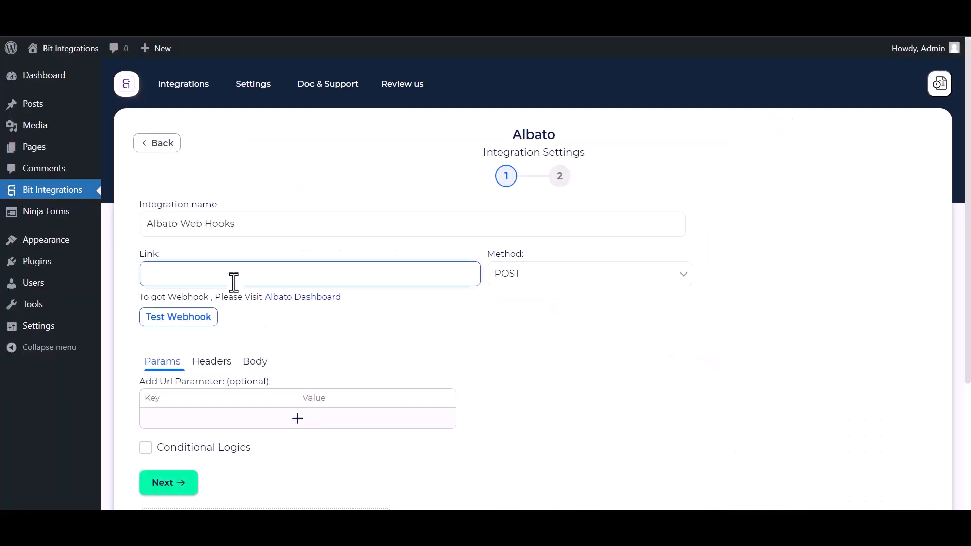
Paste the Albato URL as the Link, send all data as application/json, and run Test Webhook
{"action": "key", "text": "ctrl+v"}
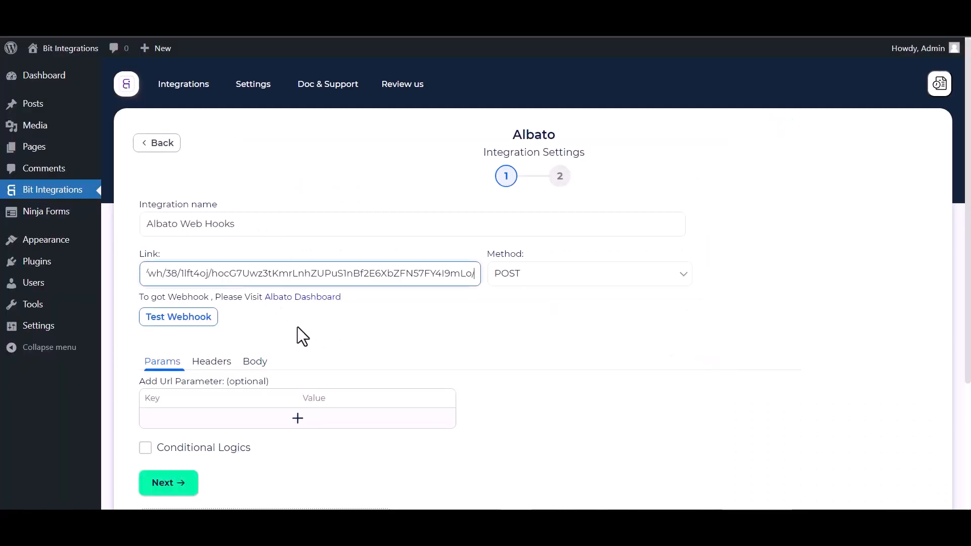
{"action": "left_click", "coordinate": [257, 368]}
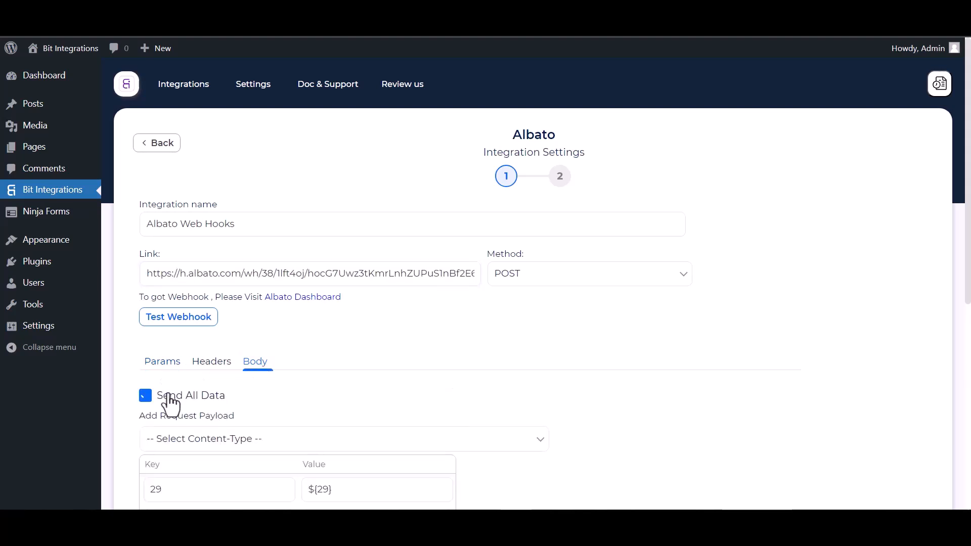
{"action": "left_click", "coordinate": [167, 396]}
{"action": "scroll", "coordinate": [233, 400], "scroll_direction": "down", "scroll_amount": 1}
{"action": "scroll", "coordinate": [232, 399], "scroll_direction": "down", "scroll_amount": 3}
{"action": "left_click", "coordinate": [271, 326]}
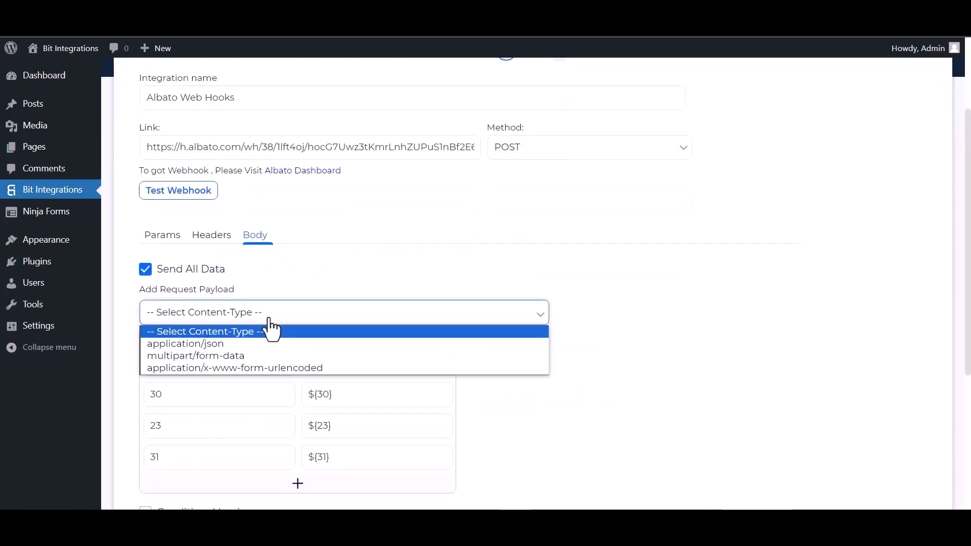
{"action": "left_click", "coordinate": [202, 347]}
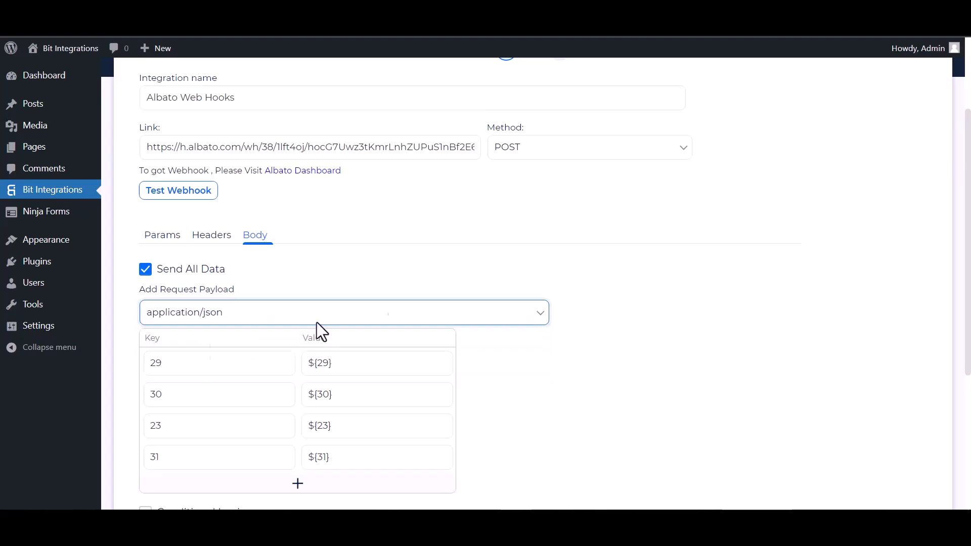
{"action": "scroll", "coordinate": [228, 250], "scroll_direction": "up", "scroll_amount": 2}
{"action": "left_click", "coordinate": [208, 257]}
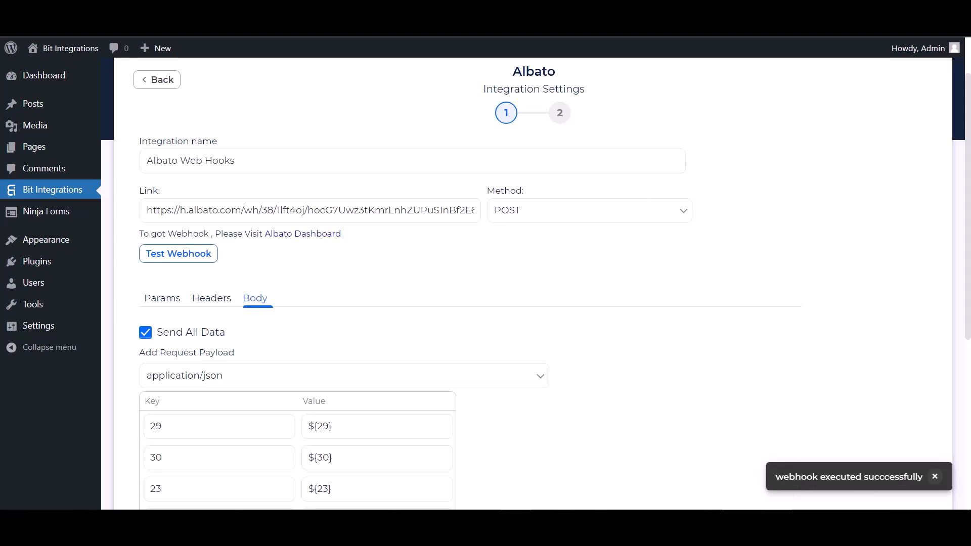
{"action": "scroll", "coordinate": [145, 331], "scroll_direction": "down", "scroll_amount": 5}
Leave Conditional Logics off, go to the next step, and Finish & Save the Albato integration
{"action": "left_click", "coordinate": [145, 323]}
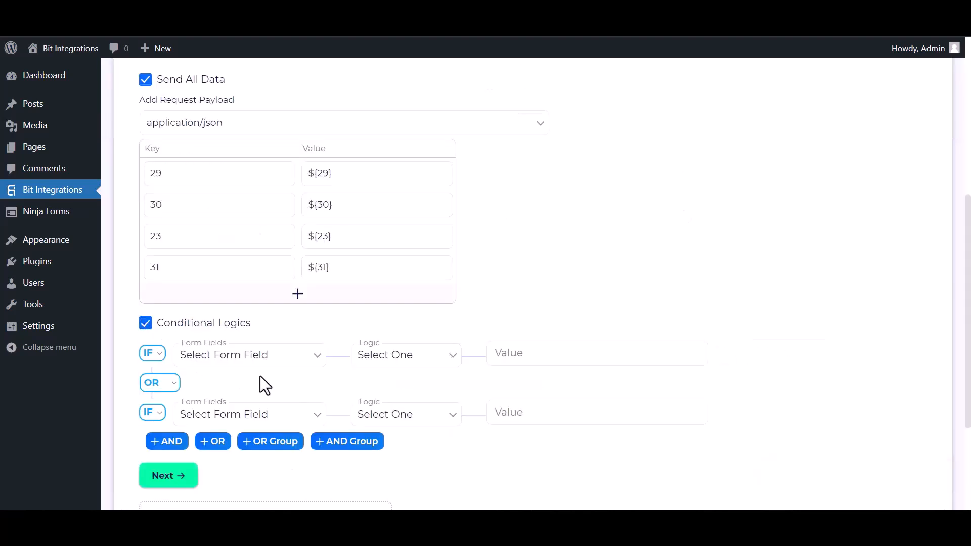
{"action": "scroll", "coordinate": [256, 377], "scroll_direction": "down", "scroll_amount": 1}
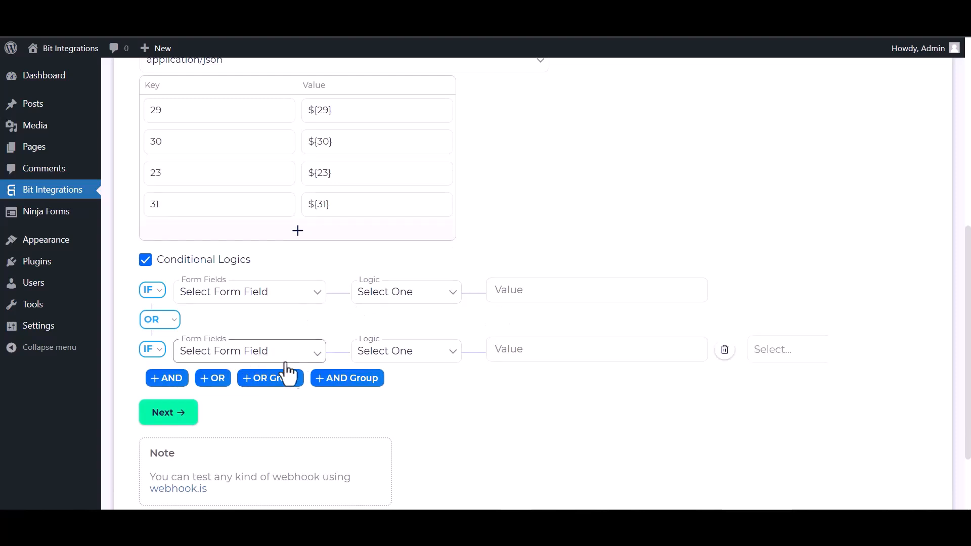
{"action": "left_click", "coordinate": [148, 260]}
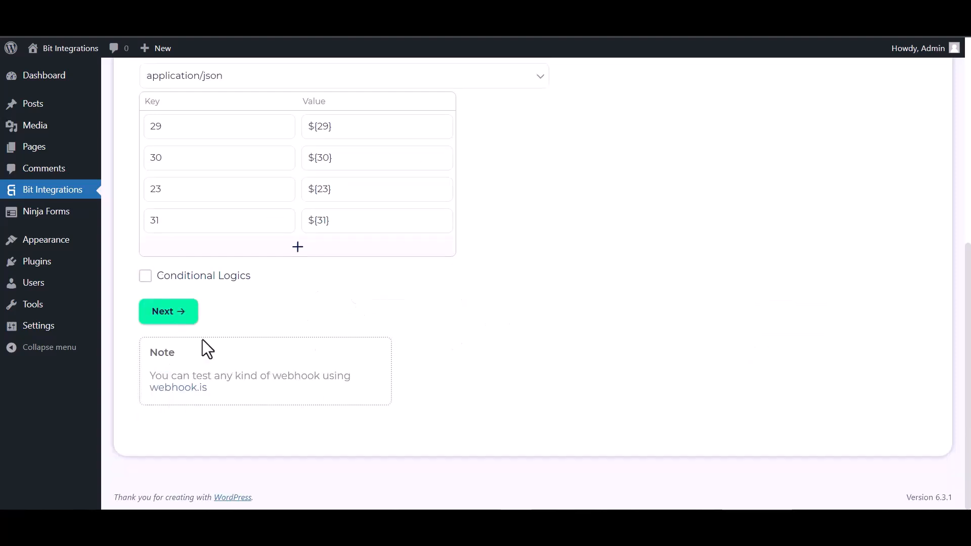
{"action": "left_click", "coordinate": [170, 313]}
{"action": "left_click", "coordinate": [500, 234]}
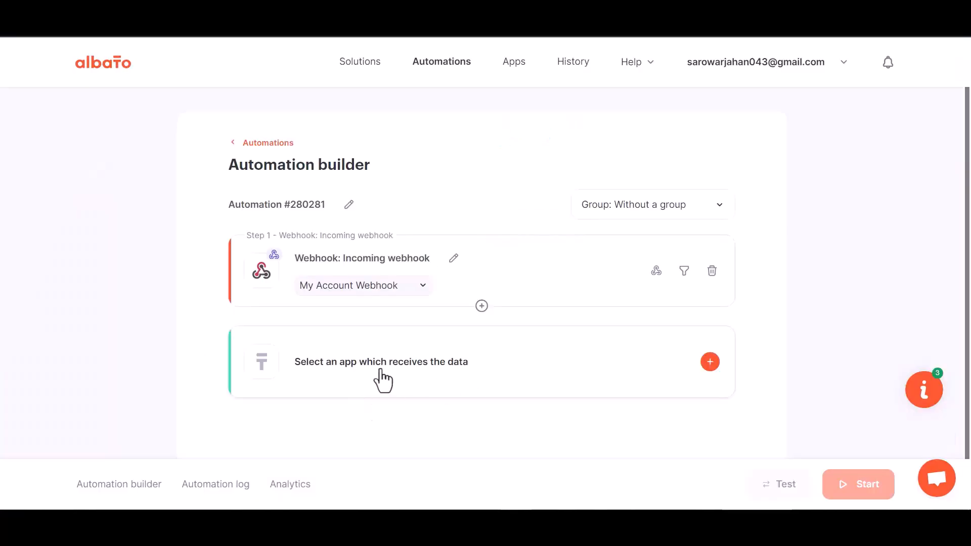
Add a MailChimp 'Add subscriber to the list' action and choose to add a new account connection
{"action": "left_click", "coordinate": [499, 379]}
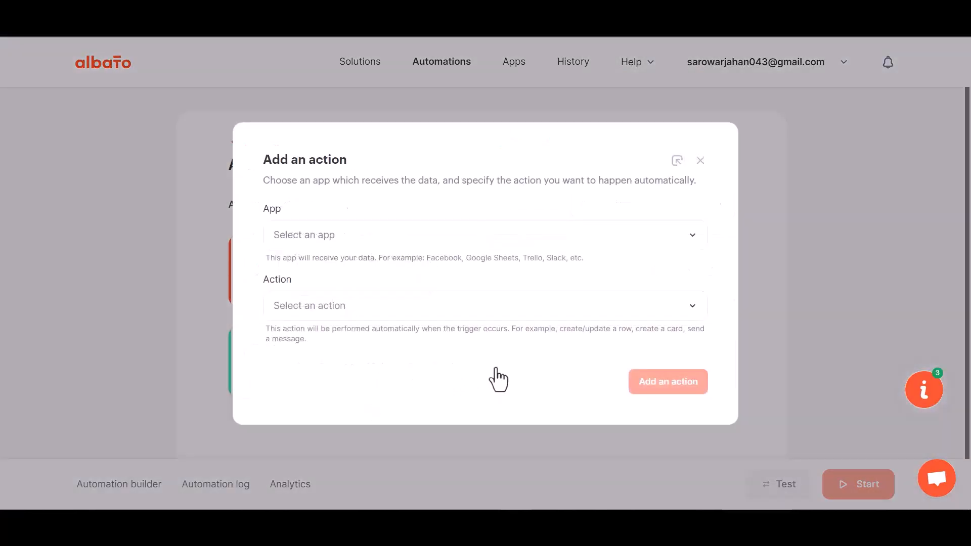
{"action": "left_click", "coordinate": [325, 268]}
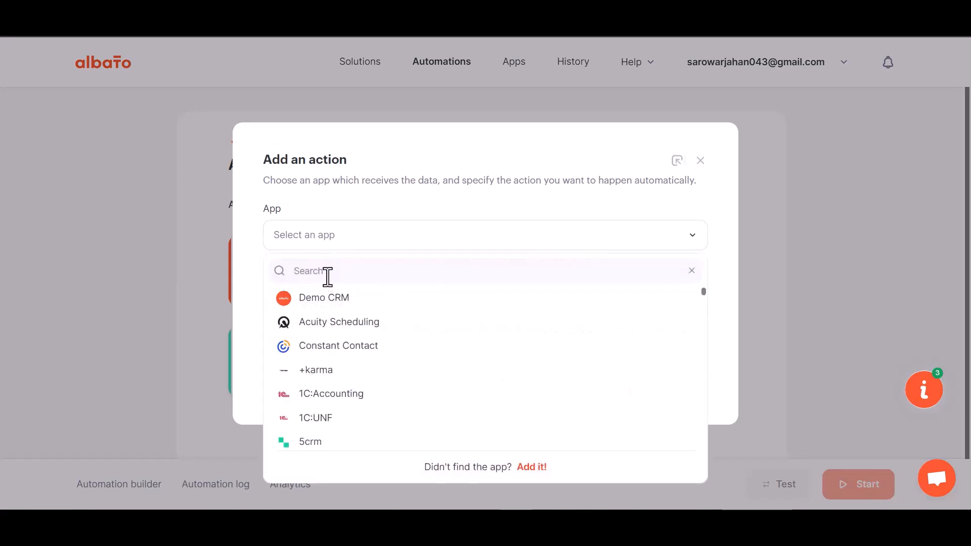
{"action": "type", "text": "mail"}
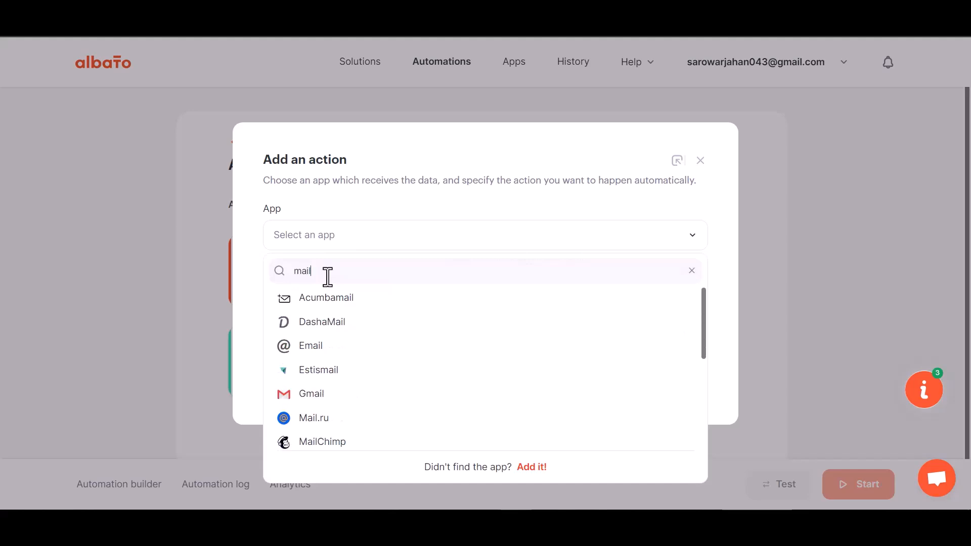
{"action": "type", "text": "c"}
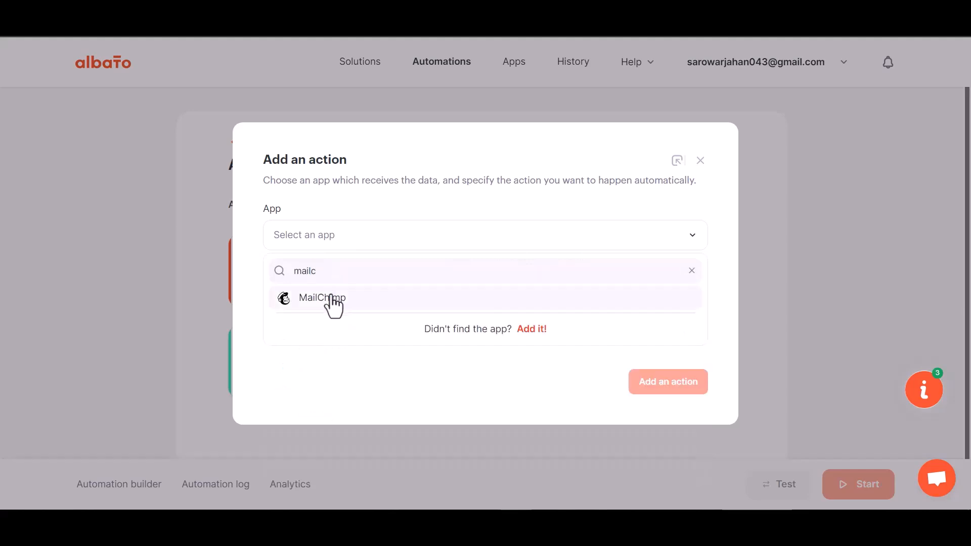
{"action": "left_click", "coordinate": [329, 298]}
{"action": "left_click", "coordinate": [347, 314]}
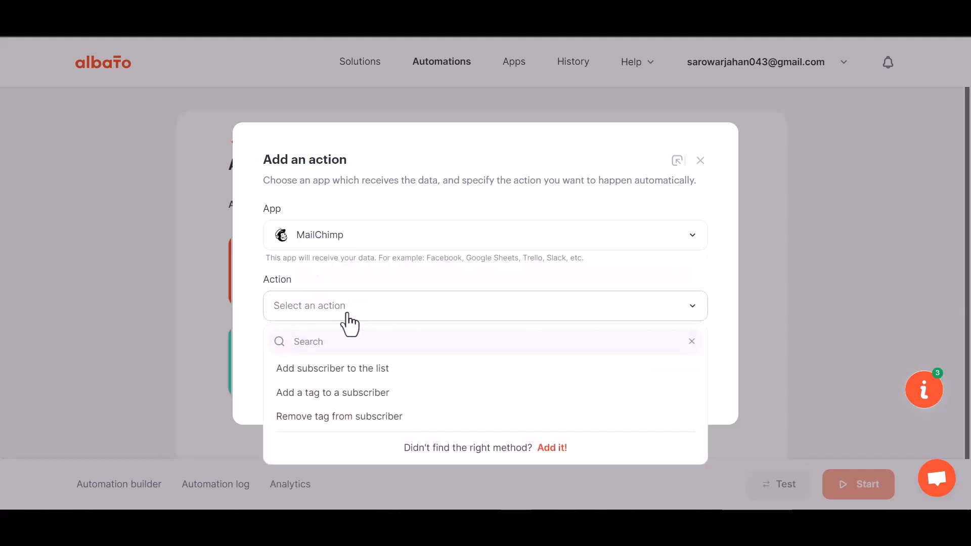
{"action": "left_click", "coordinate": [373, 371]}
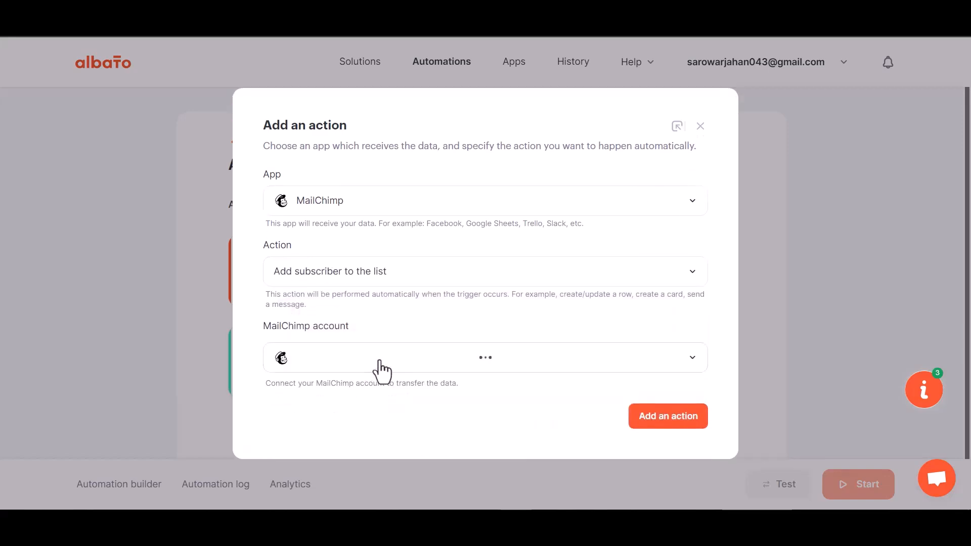
{"action": "left_click", "coordinate": [354, 331]}
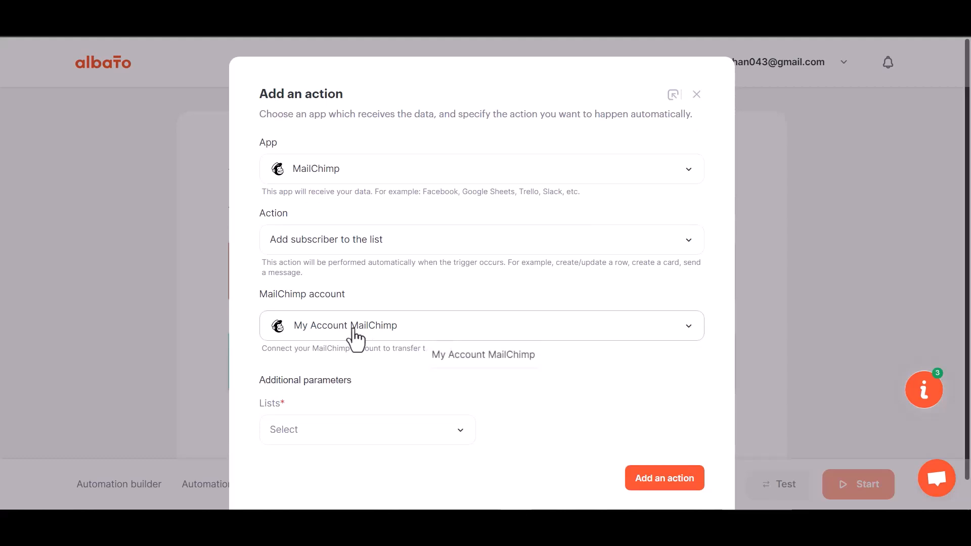
{"action": "left_click", "coordinate": [468, 360]}
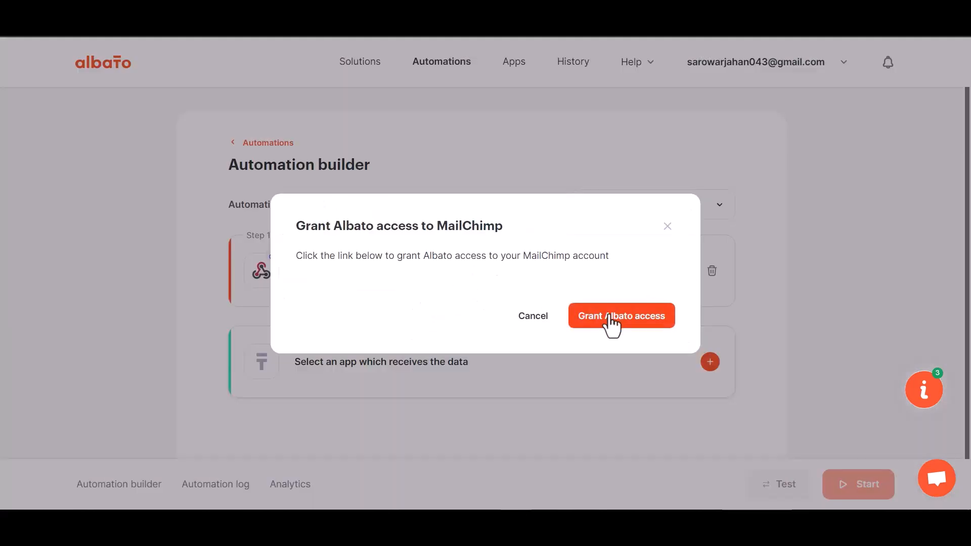
Log in to MailChimp and allow Albato to access the account
{"action": "left_click", "coordinate": [609, 317]}
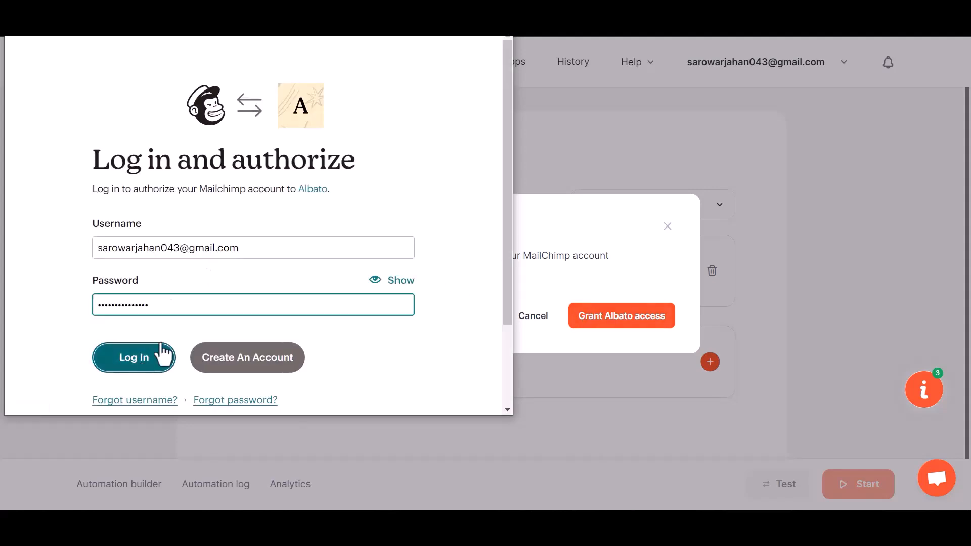
{"action": "left_click", "coordinate": [162, 356]}
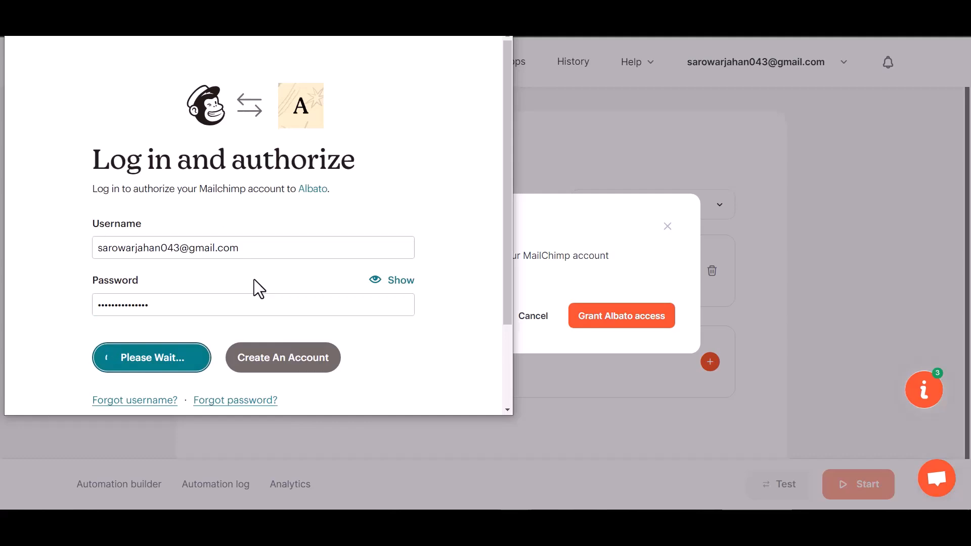
{"action": "scroll", "coordinate": [253, 280], "scroll_direction": "down", "scroll_amount": 3}
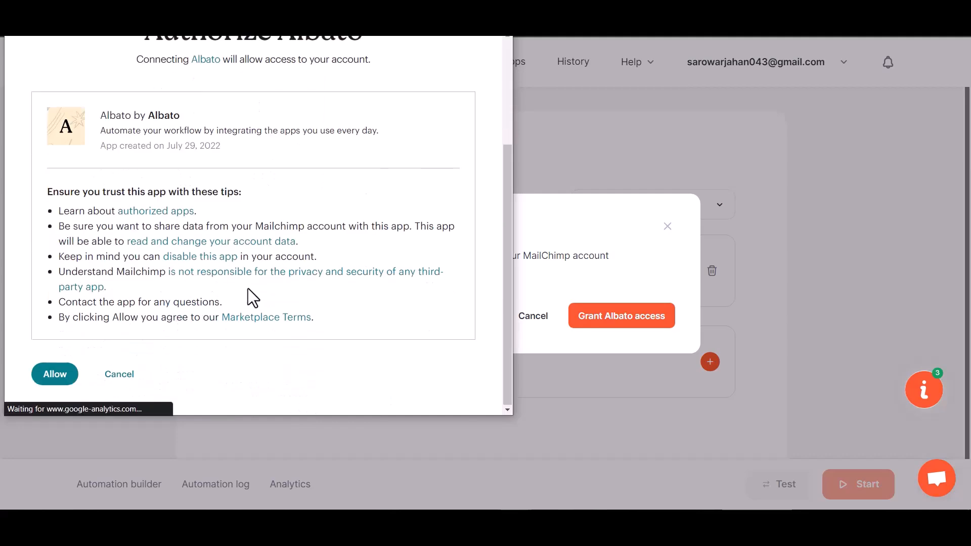
{"action": "left_click", "coordinate": [71, 374]}
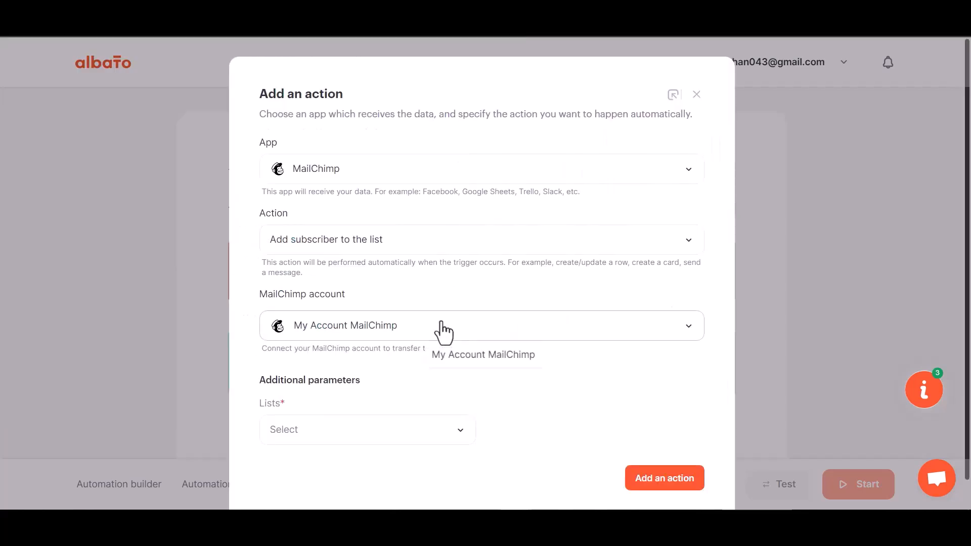
{"action": "scroll", "coordinate": [434, 332], "scroll_direction": "down", "scroll_amount": 1}
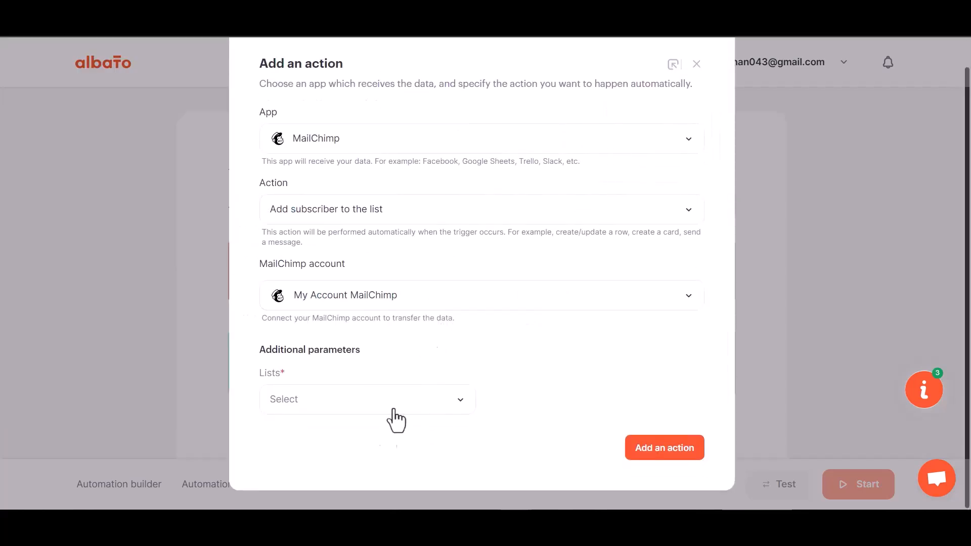
Select the only available audience list and add the MailChimp action
{"action": "left_click", "coordinate": [373, 418]}
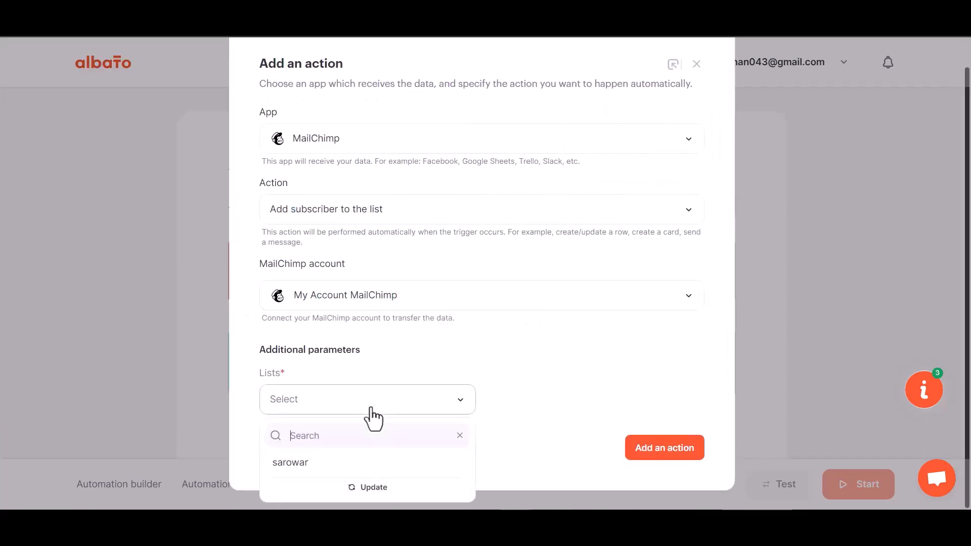
{"action": "left_click", "coordinate": [334, 464]}
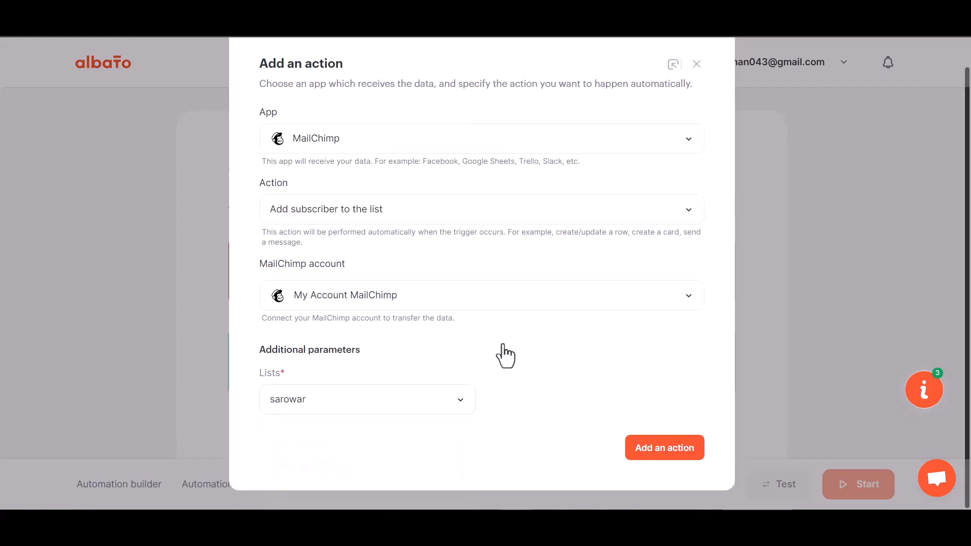
{"action": "left_click", "coordinate": [666, 450]}
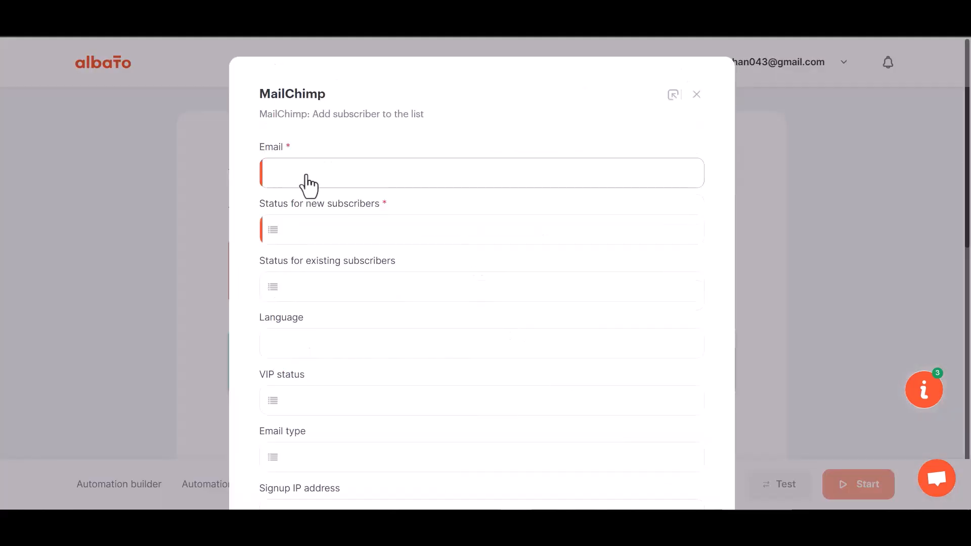
Map webhook field 23 to Email and set the subscriber status to Subscribed
{"action": "left_click", "coordinate": [347, 183]}
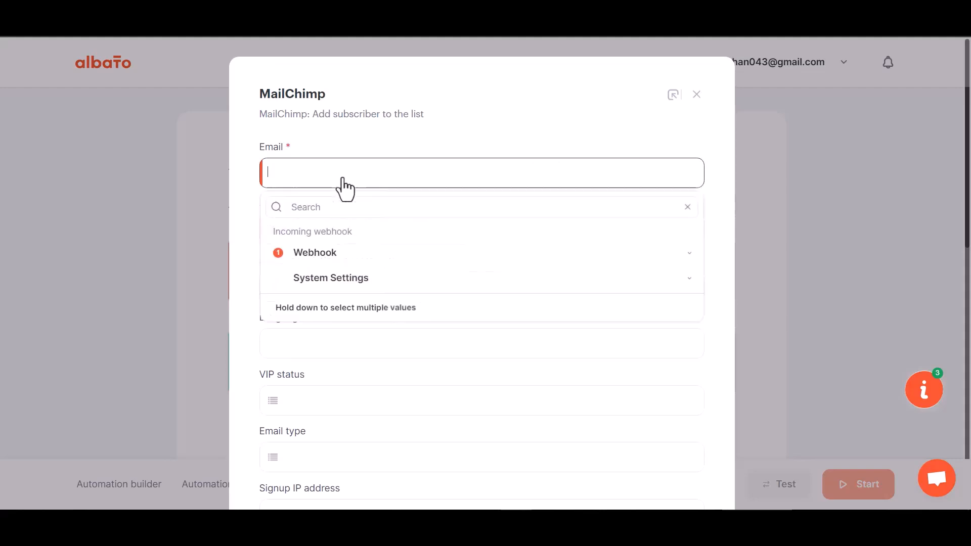
{"action": "left_click", "coordinate": [338, 253]}
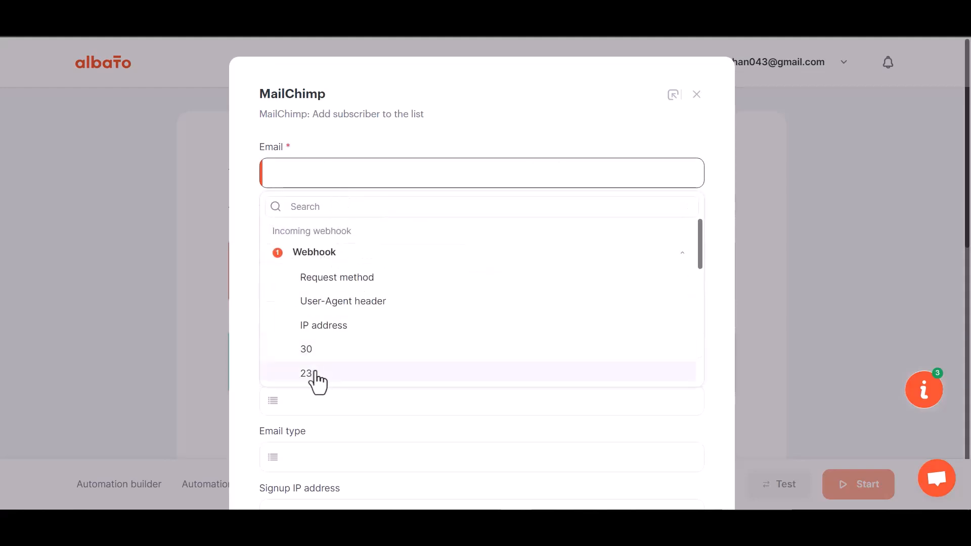
{"action": "left_click", "coordinate": [316, 374]}
{"action": "scroll", "coordinate": [334, 313], "scroll_direction": "down", "scroll_amount": 1}
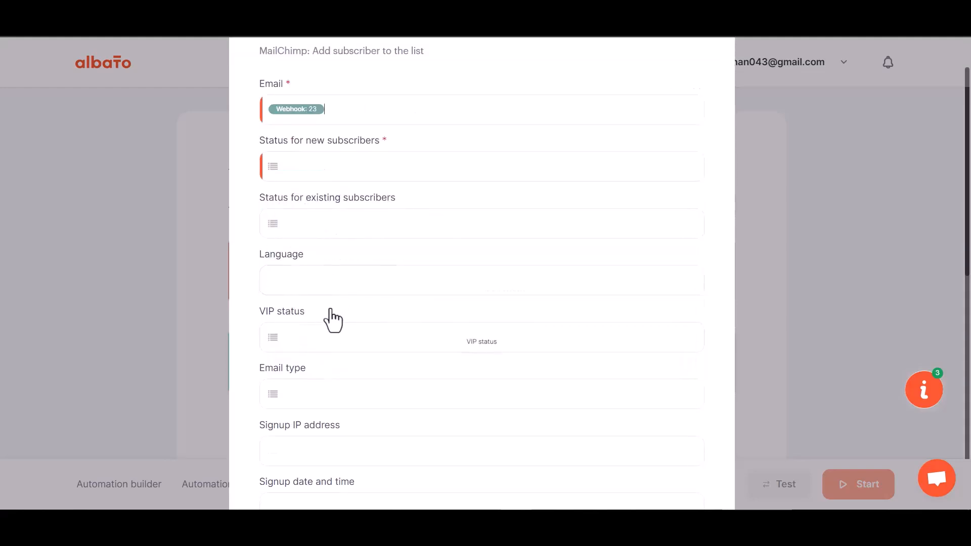
{"action": "scroll", "coordinate": [333, 319], "scroll_direction": "down", "scroll_amount": 1}
{"action": "left_click", "coordinate": [335, 104]}
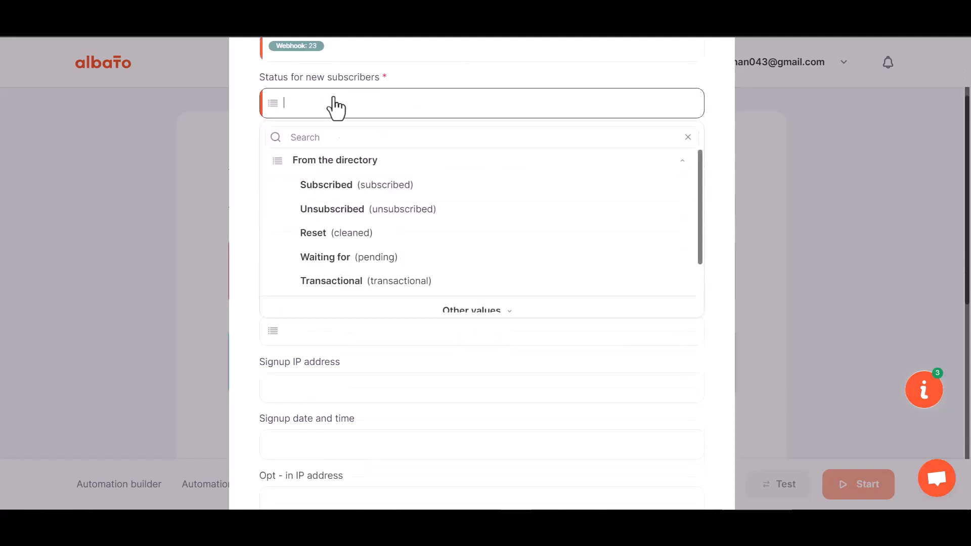
{"action": "left_click", "coordinate": [339, 193]}
Map webhook fields 29 and 30 to First Name and Last Name
{"action": "scroll", "coordinate": [364, 303], "scroll_direction": "down", "scroll_amount": 6}
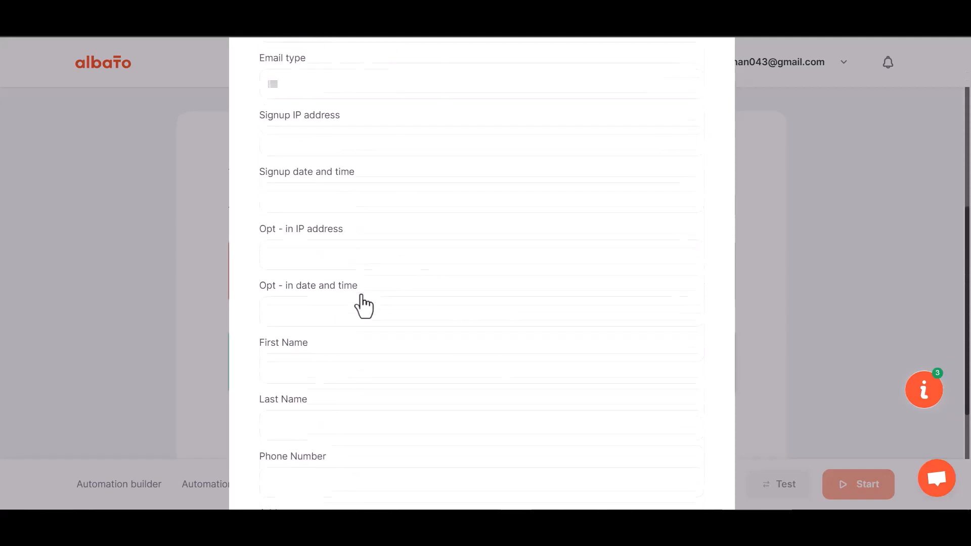
{"action": "left_click", "coordinate": [321, 235]}
{"action": "left_click", "coordinate": [326, 312]}
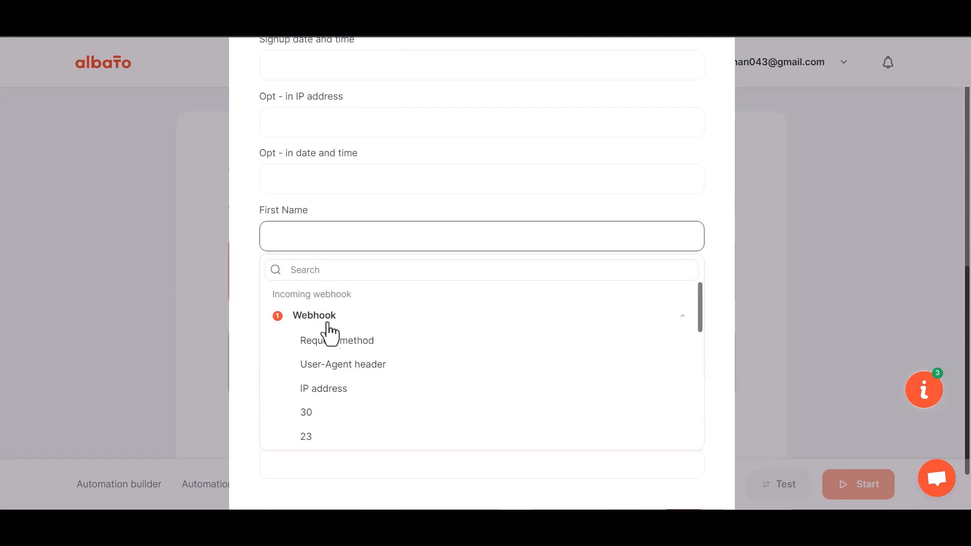
{"action": "scroll", "coordinate": [316, 445], "scroll_direction": "down", "scroll_amount": 1}
{"action": "left_click", "coordinate": [314, 421]}
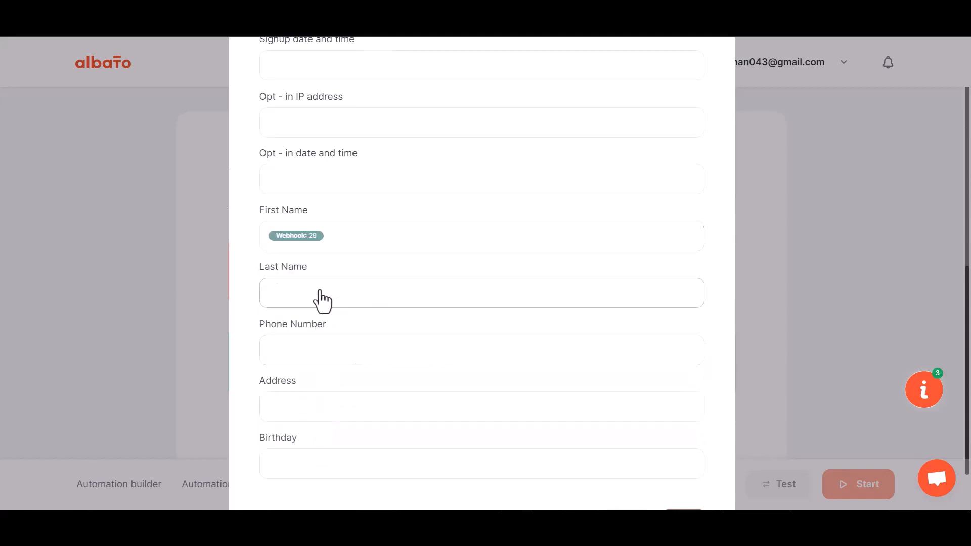
{"action": "left_click", "coordinate": [319, 298]}
{"action": "left_click", "coordinate": [313, 377]}
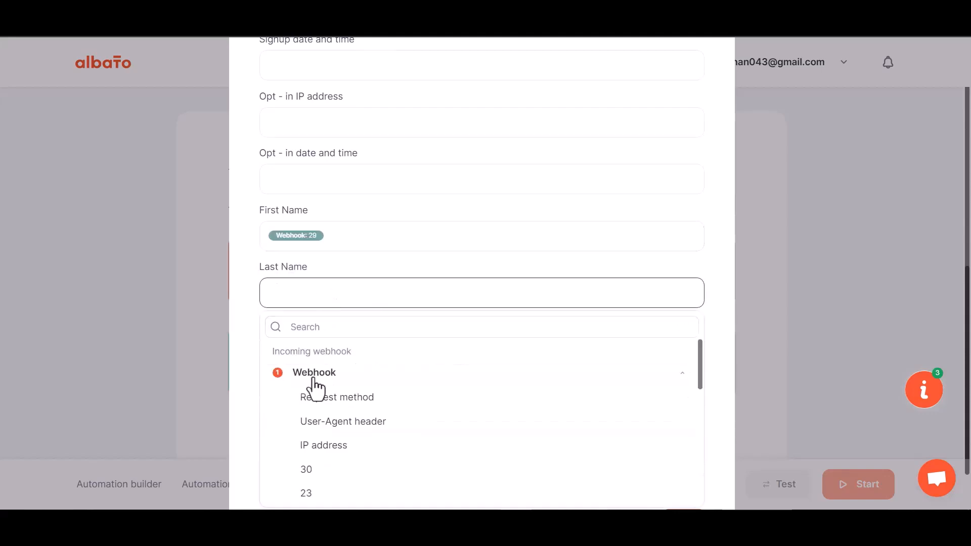
{"action": "left_click", "coordinate": [327, 470]}
Map webhook field 31 to Phone Number and save the MailChimp action
{"action": "scroll", "coordinate": [337, 323], "scroll_direction": "down", "scroll_amount": 1}
{"action": "left_click", "coordinate": [329, 291]}
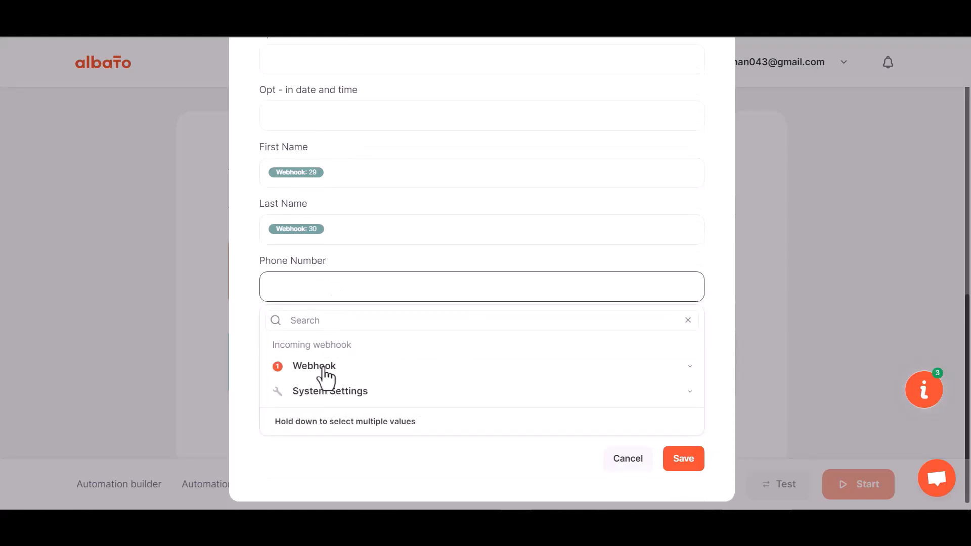
{"action": "left_click", "coordinate": [319, 365]}
{"action": "scroll", "coordinate": [326, 472], "scroll_direction": "down", "scroll_amount": 4}
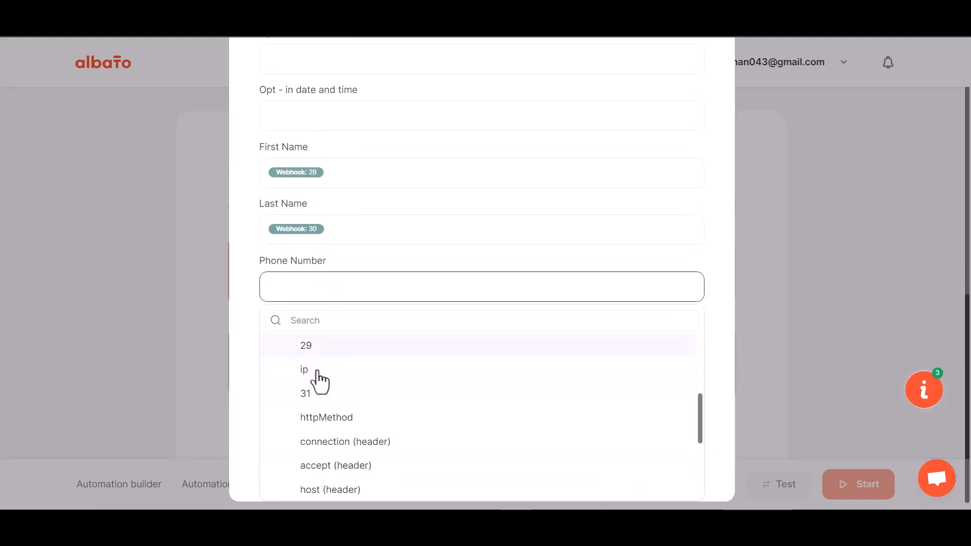
{"action": "left_click", "coordinate": [315, 397]}
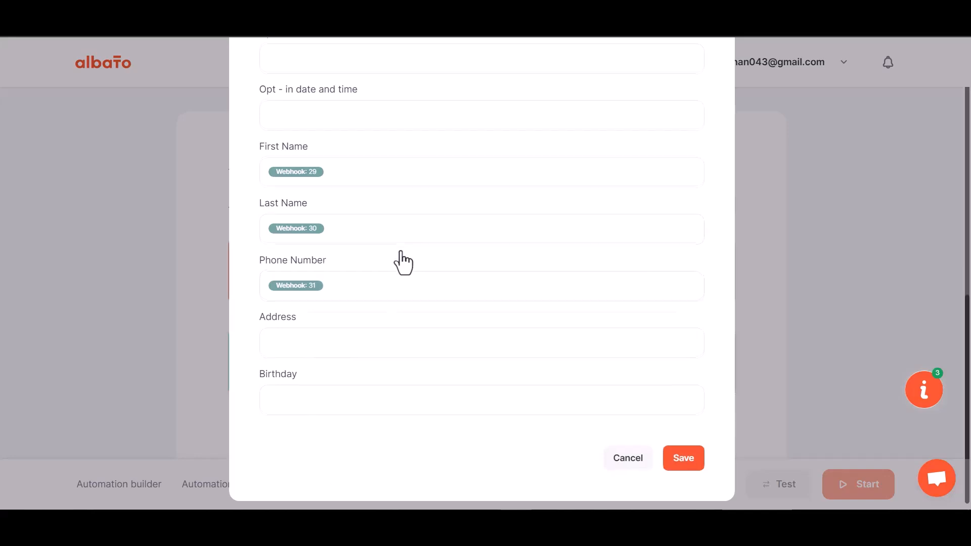
{"action": "left_click", "coordinate": [678, 458]}
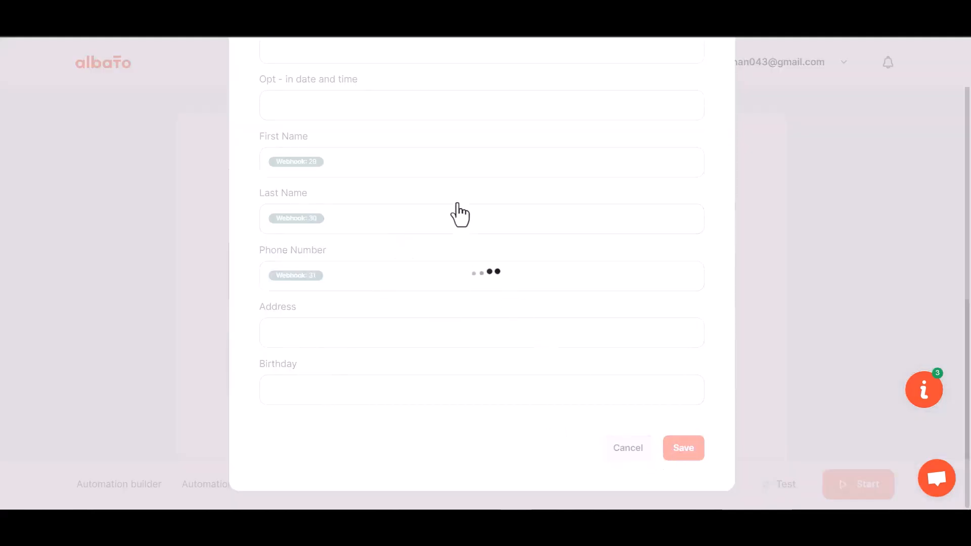
Start the Albato automation, then begin a new form entry at First Name
{"action": "left_click", "coordinate": [858, 497]}
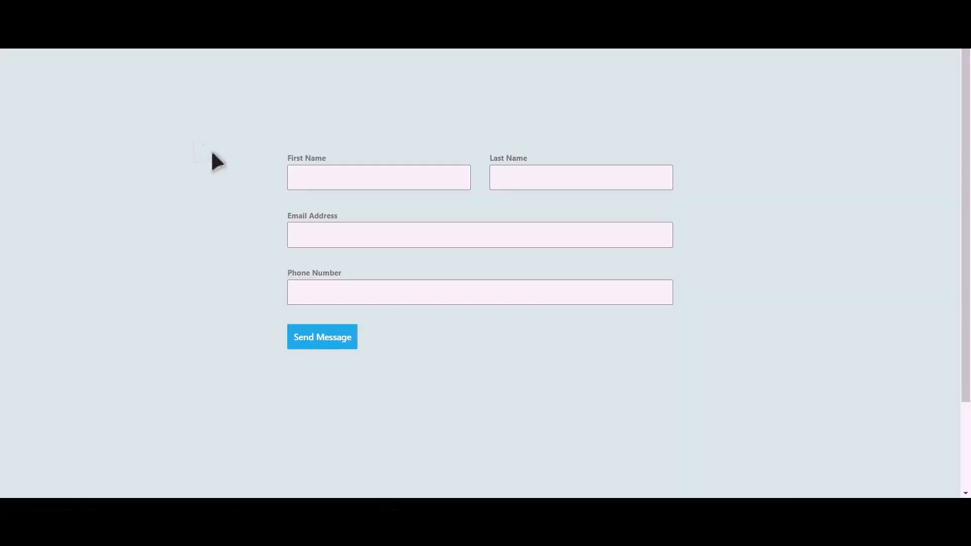
{"action": "left_click", "coordinate": [393, 180]}
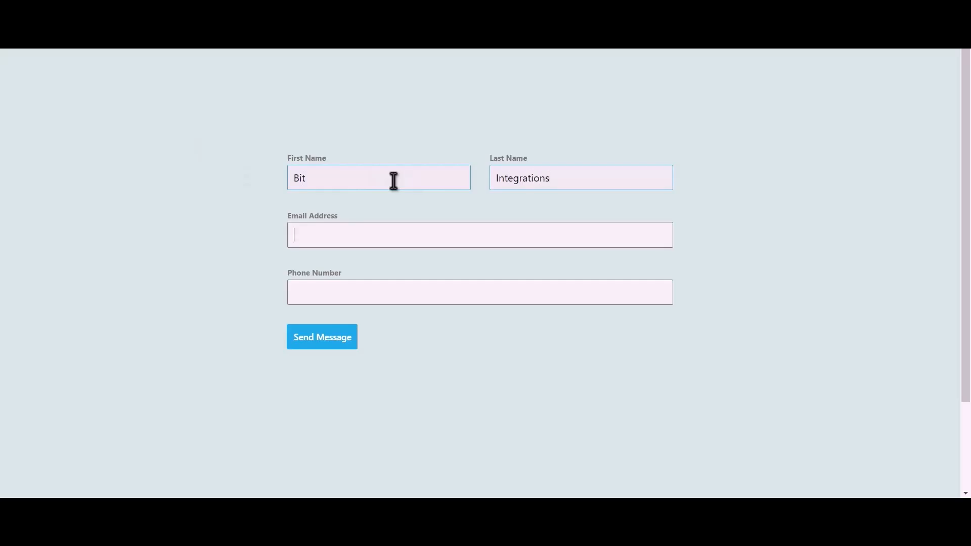
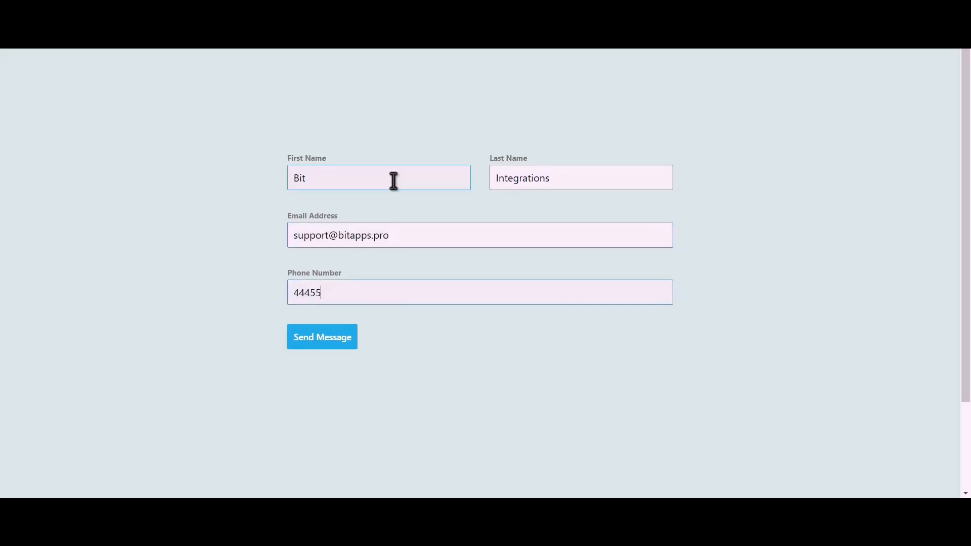
Enter the email address and phone number, then send the Gutena contact form test submission
{"action": "left_click", "coordinate": [321, 339]}
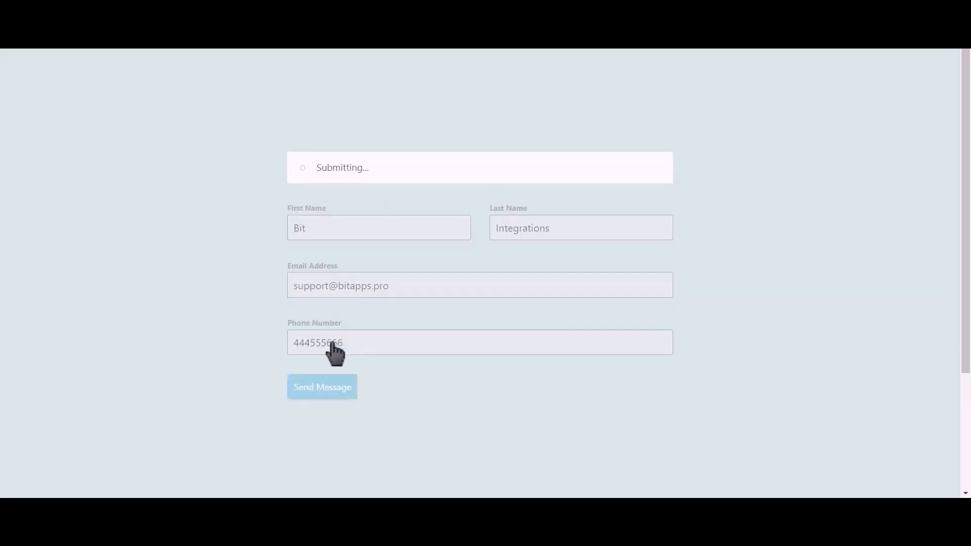